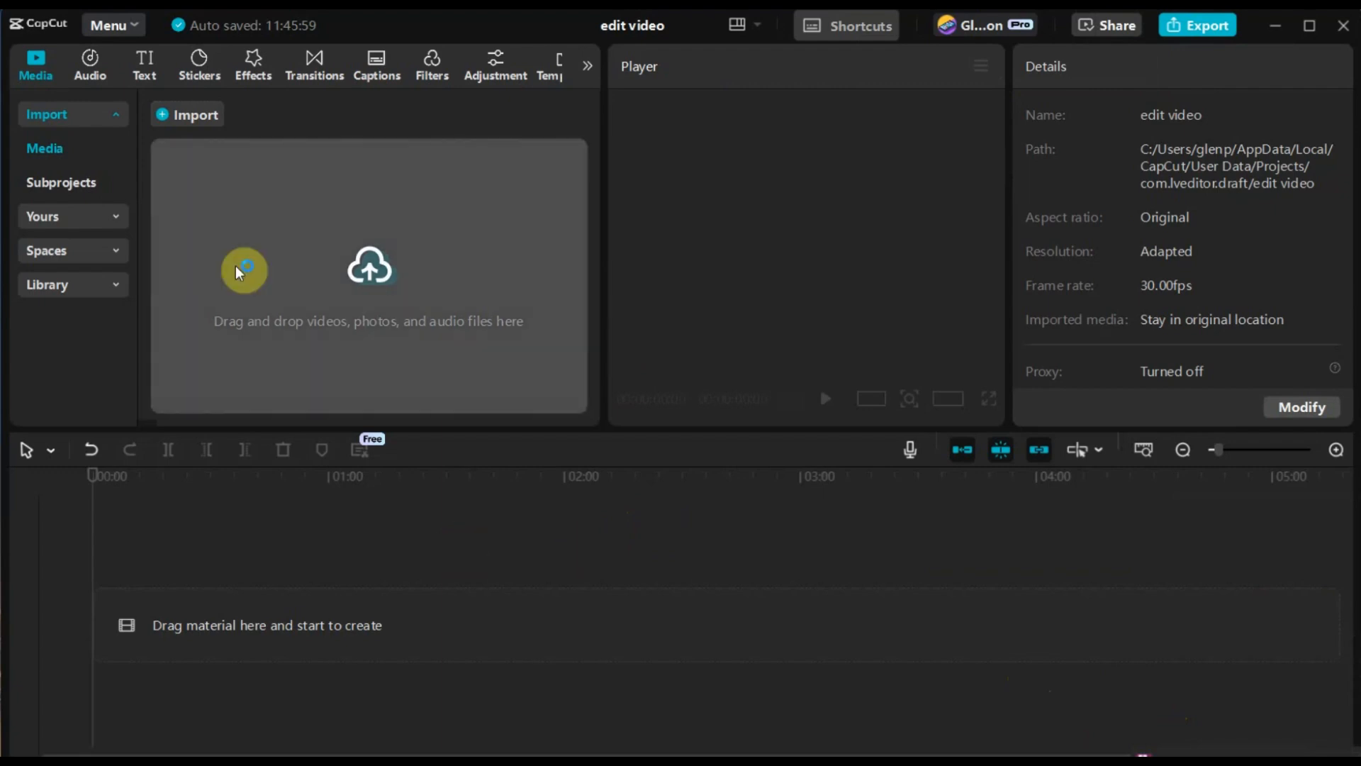
Step: Import the video WIN_20250217_11_22_53_Pro from the 31-CapCut Quick Edit folder into the project media
{"action": "left_click", "coordinate": [189, 112]}
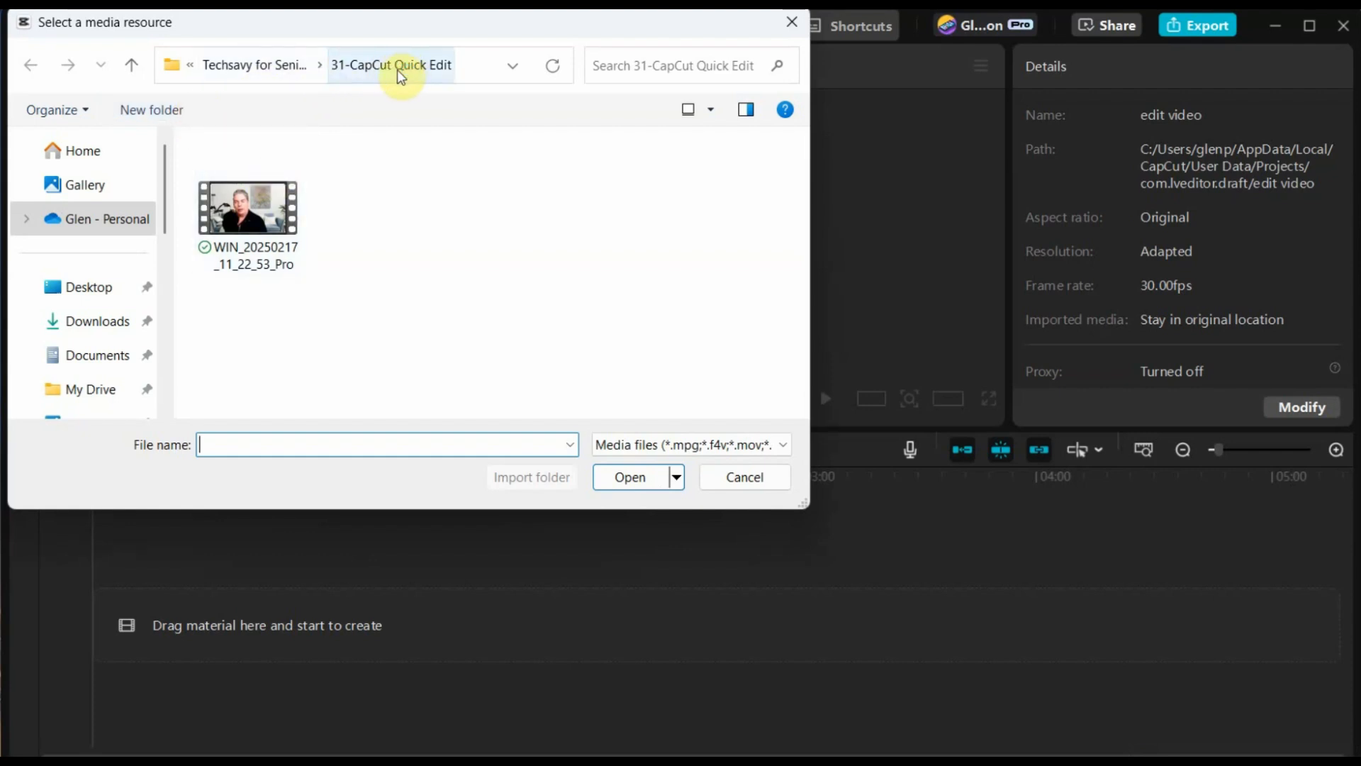
{"action": "left_click", "coordinate": [252, 224]}
{"action": "double_click", "coordinate": [254, 224]}
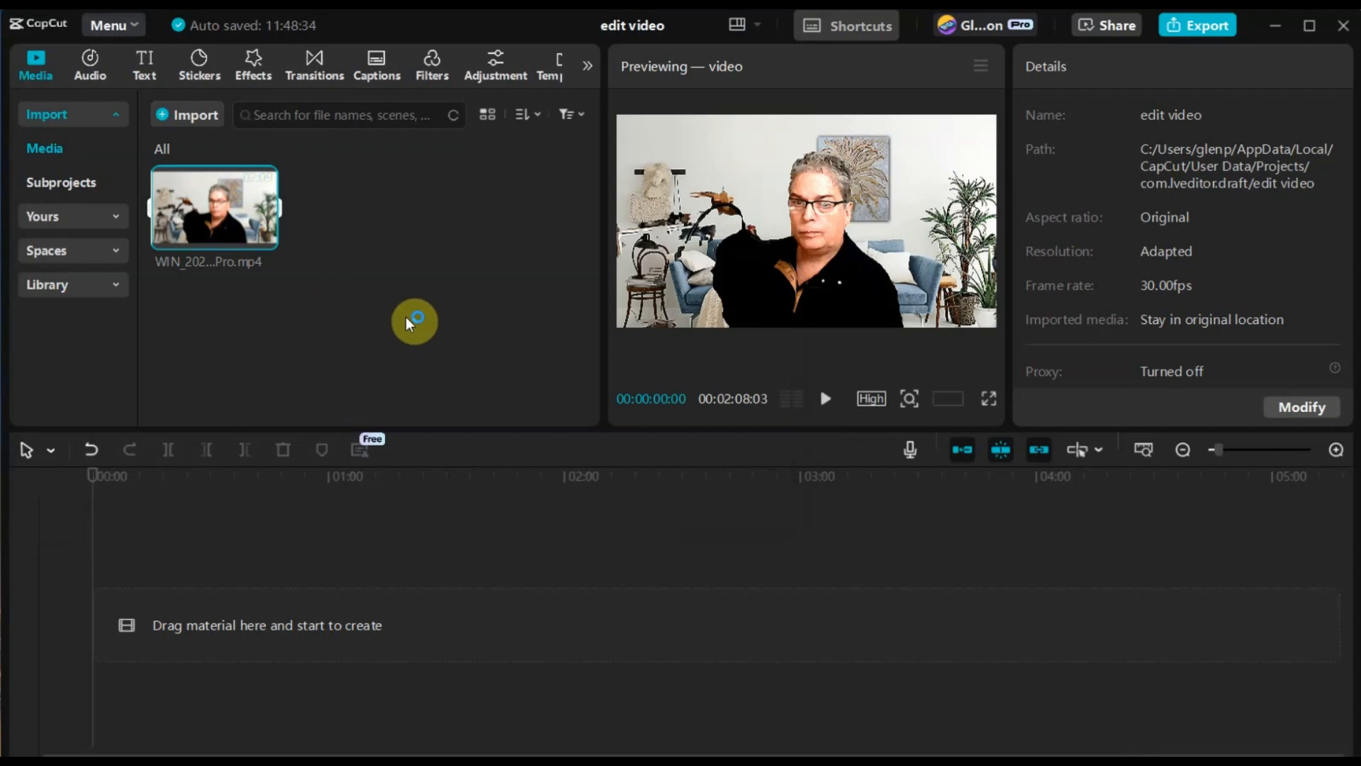
Step: Add the imported video to the timeline and move it onto a separate track above the main track
{"action": "mouse_move", "coordinate": [206, 203]}
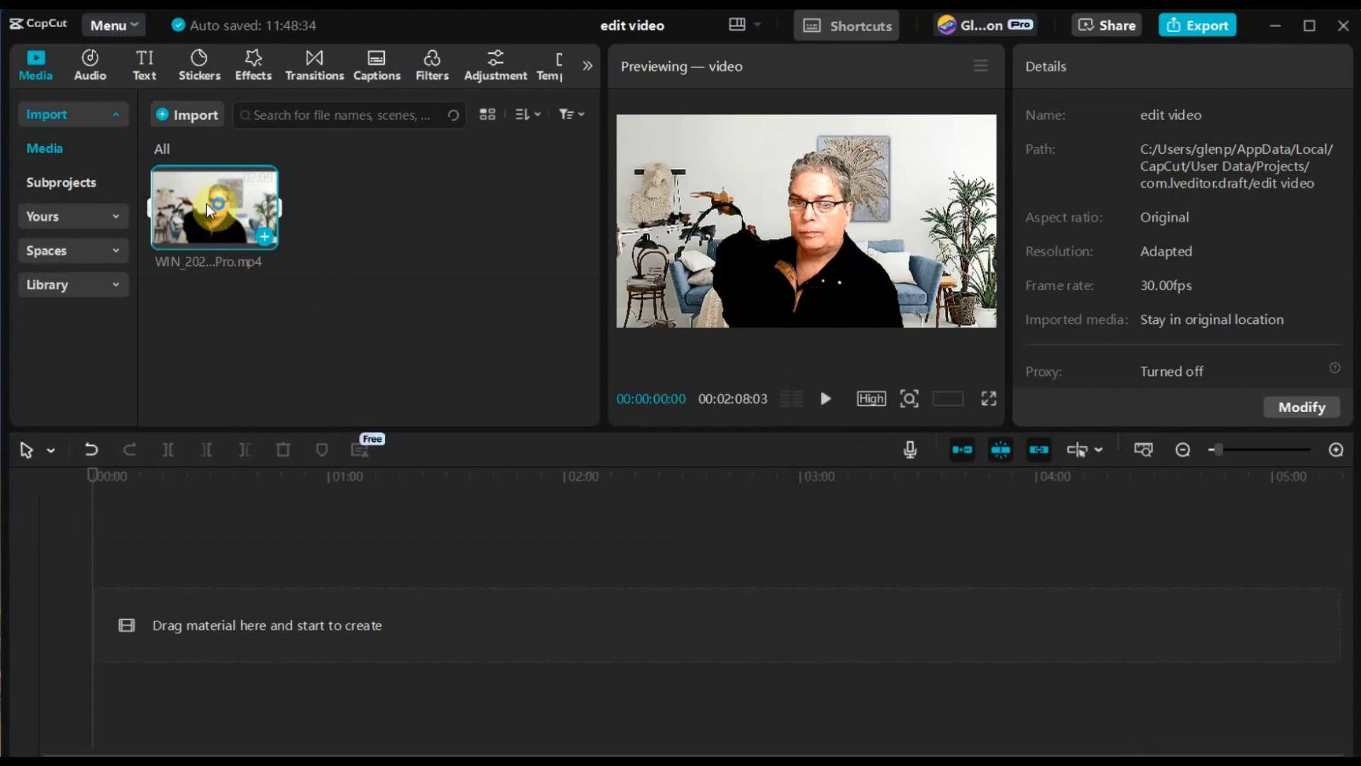
{"action": "left_click", "coordinate": [268, 236]}
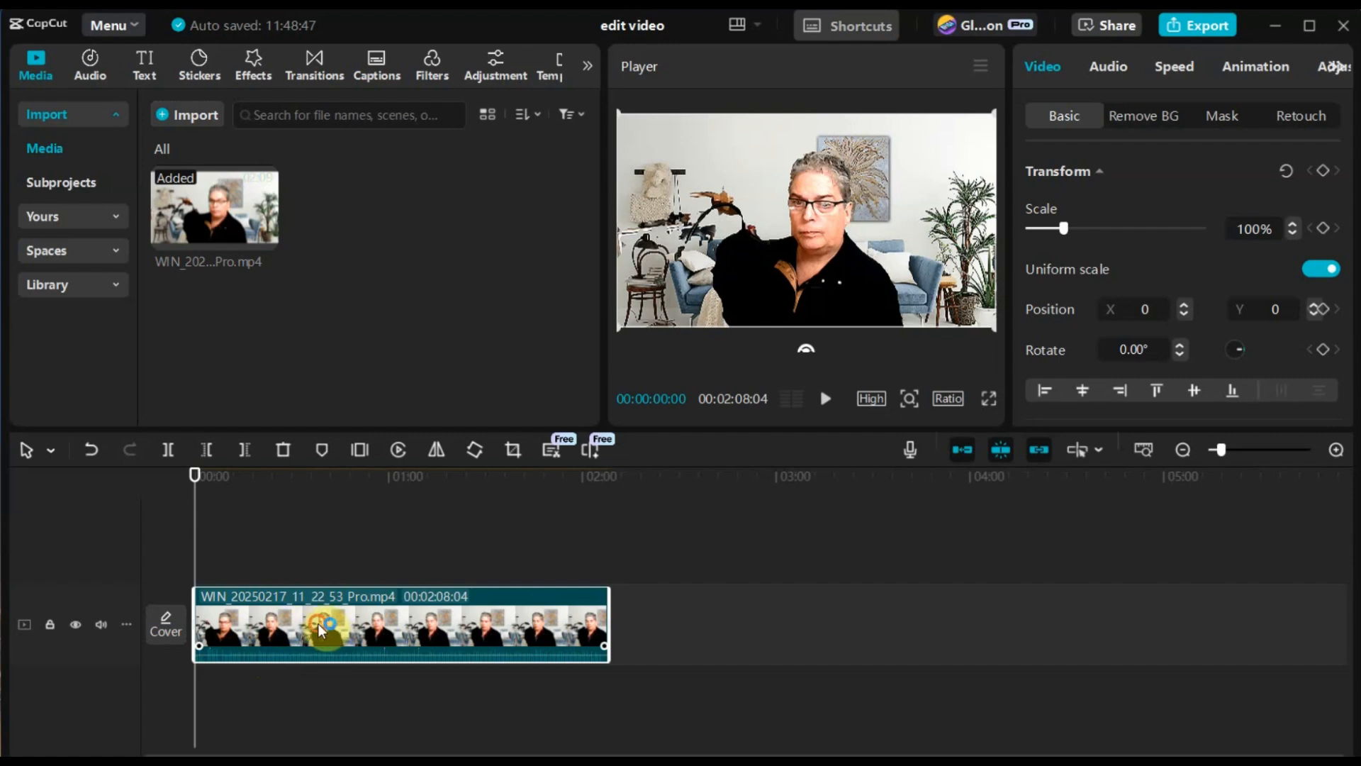
{"action": "left_click_drag", "start_coordinate": [318, 623], "coordinate": [315, 546]}
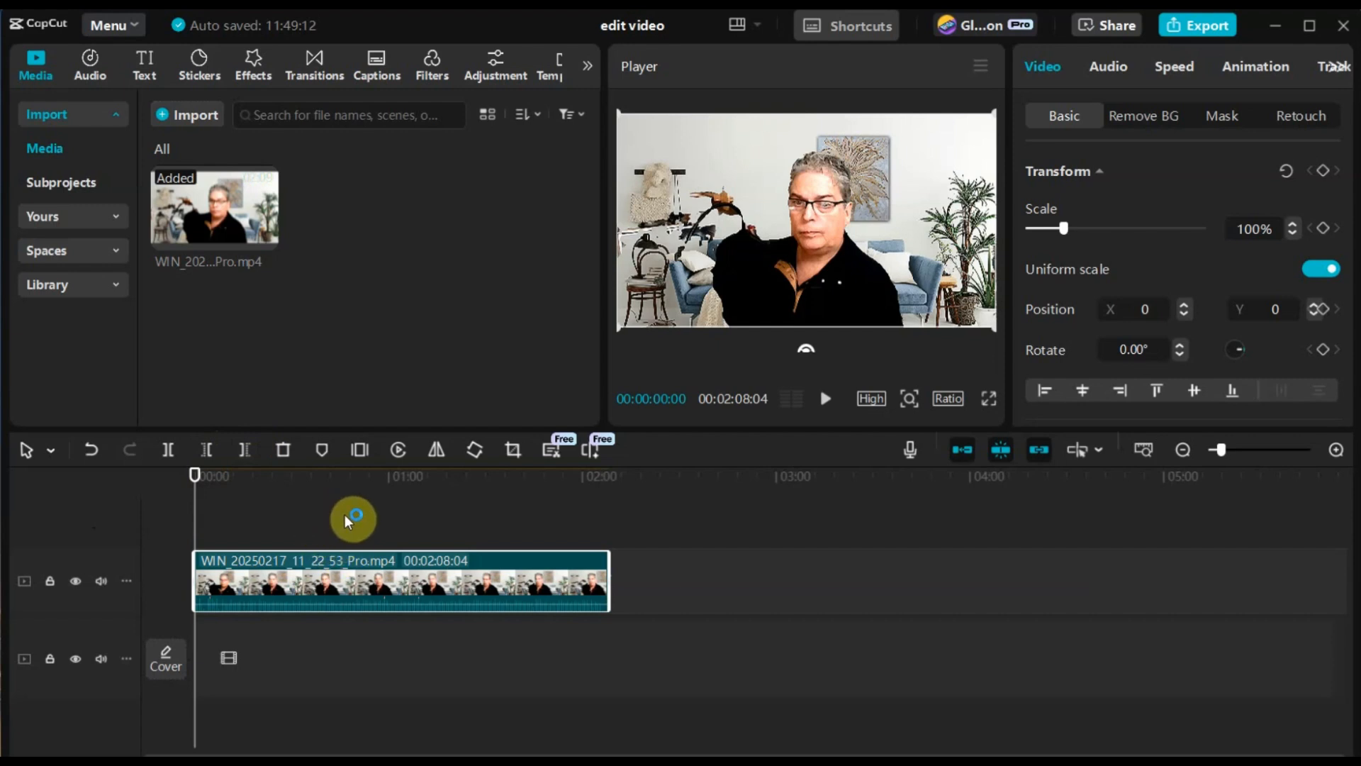
Step: Play the first seconds of the clip and inspect its frames and audio waveform in close detail
{"action": "left_click", "coordinate": [823, 407]}
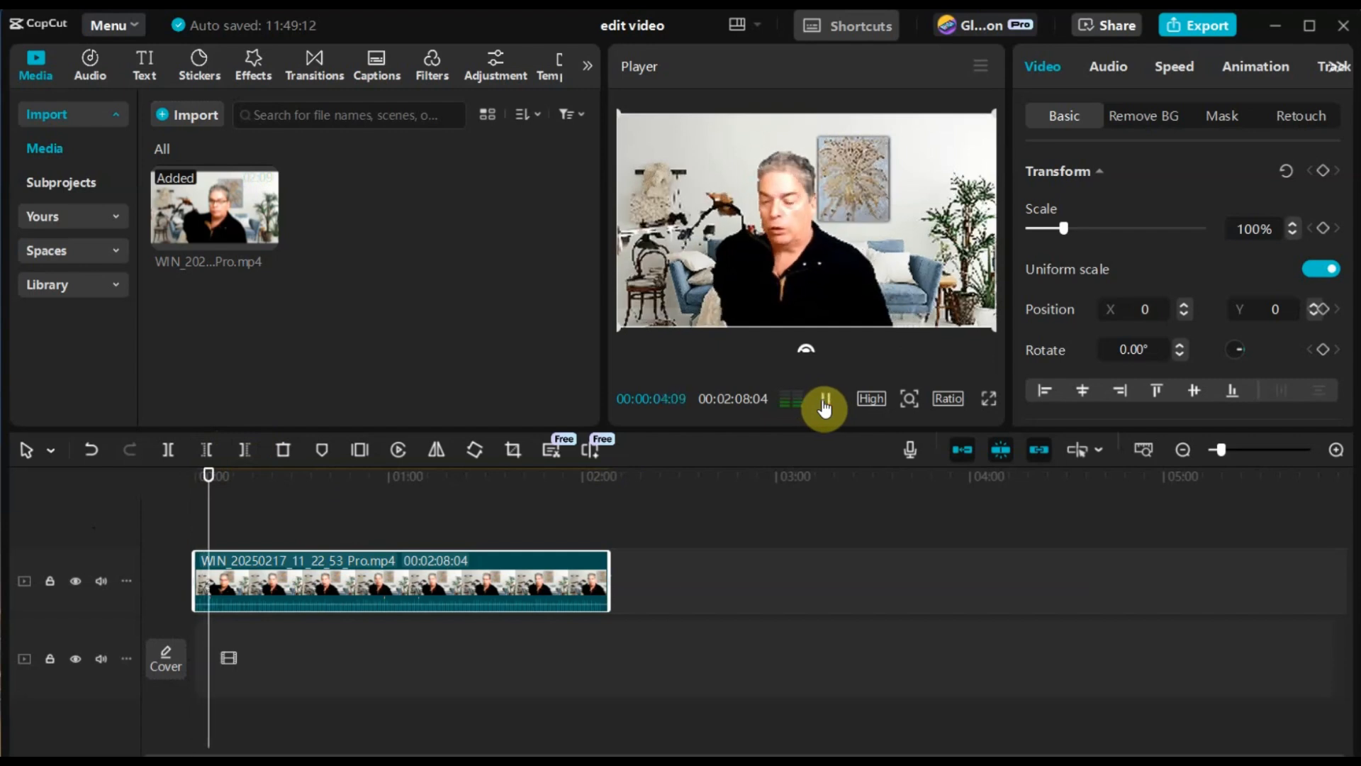
{"action": "left_click", "coordinate": [823, 407]}
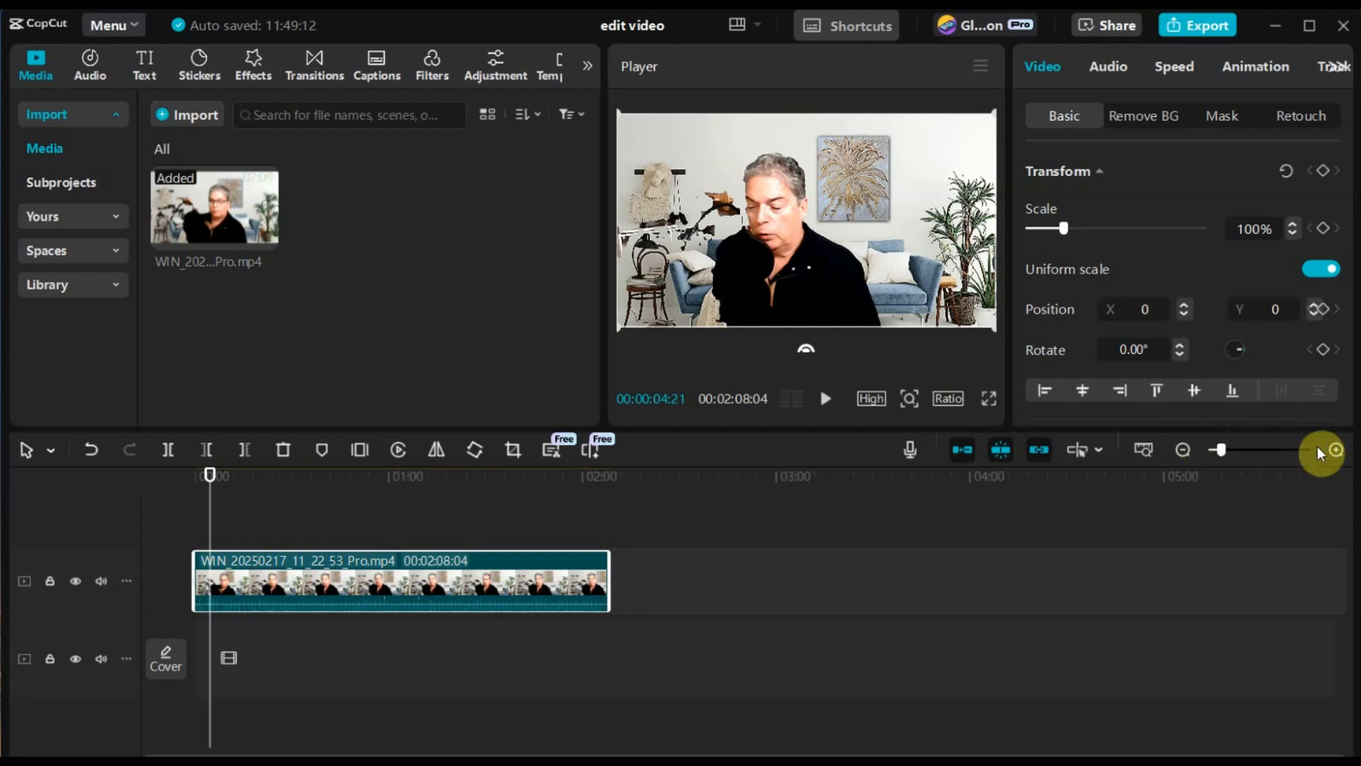
{"action": "left_click", "coordinate": [1240, 450]}
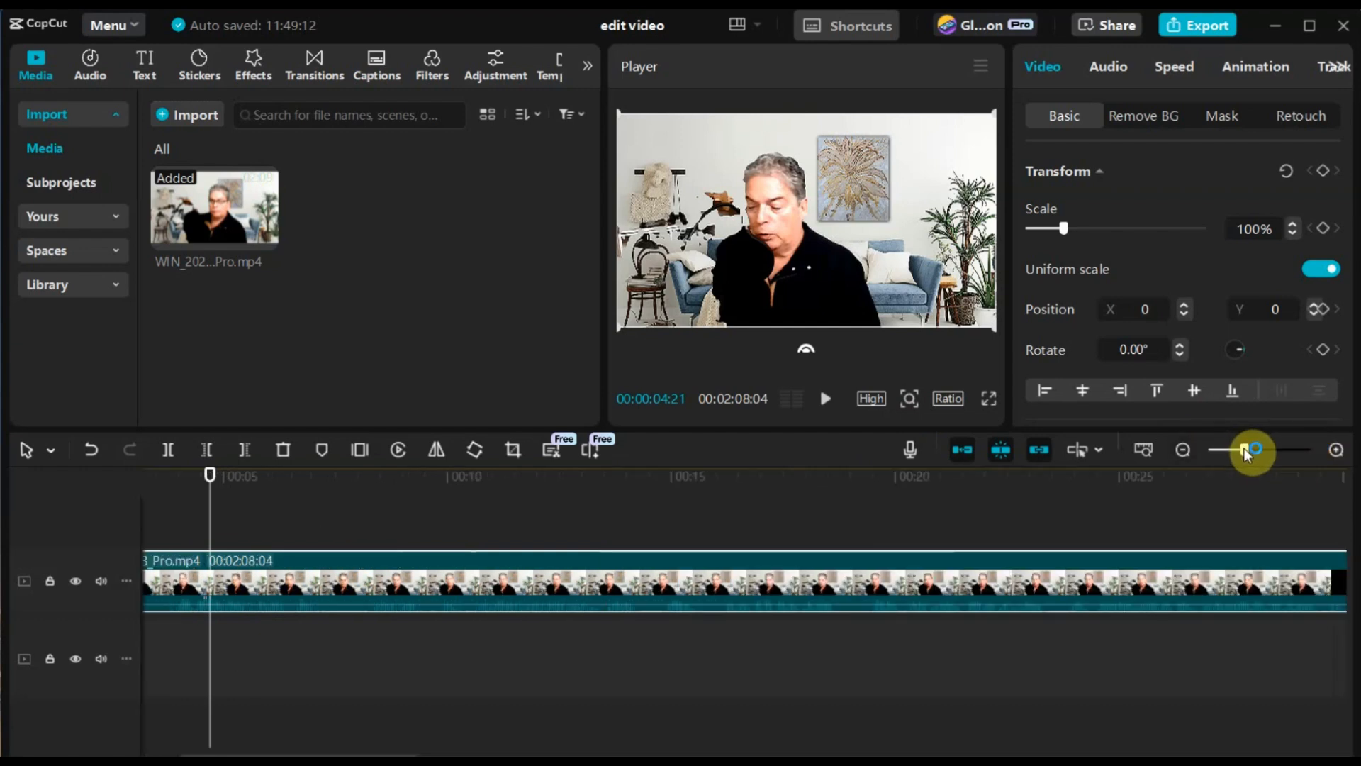
{"action": "left_click", "coordinate": [277, 589]}
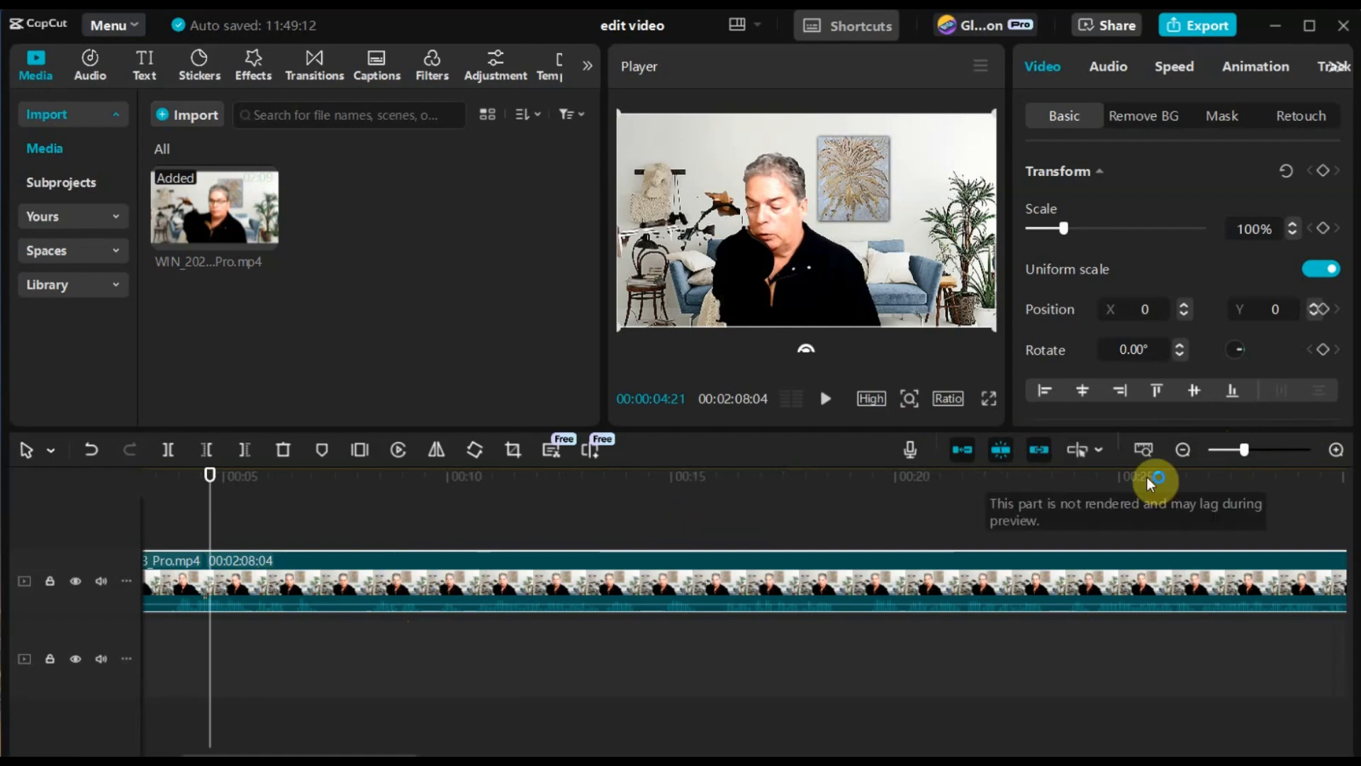
{"action": "left_click", "coordinate": [1273, 450]}
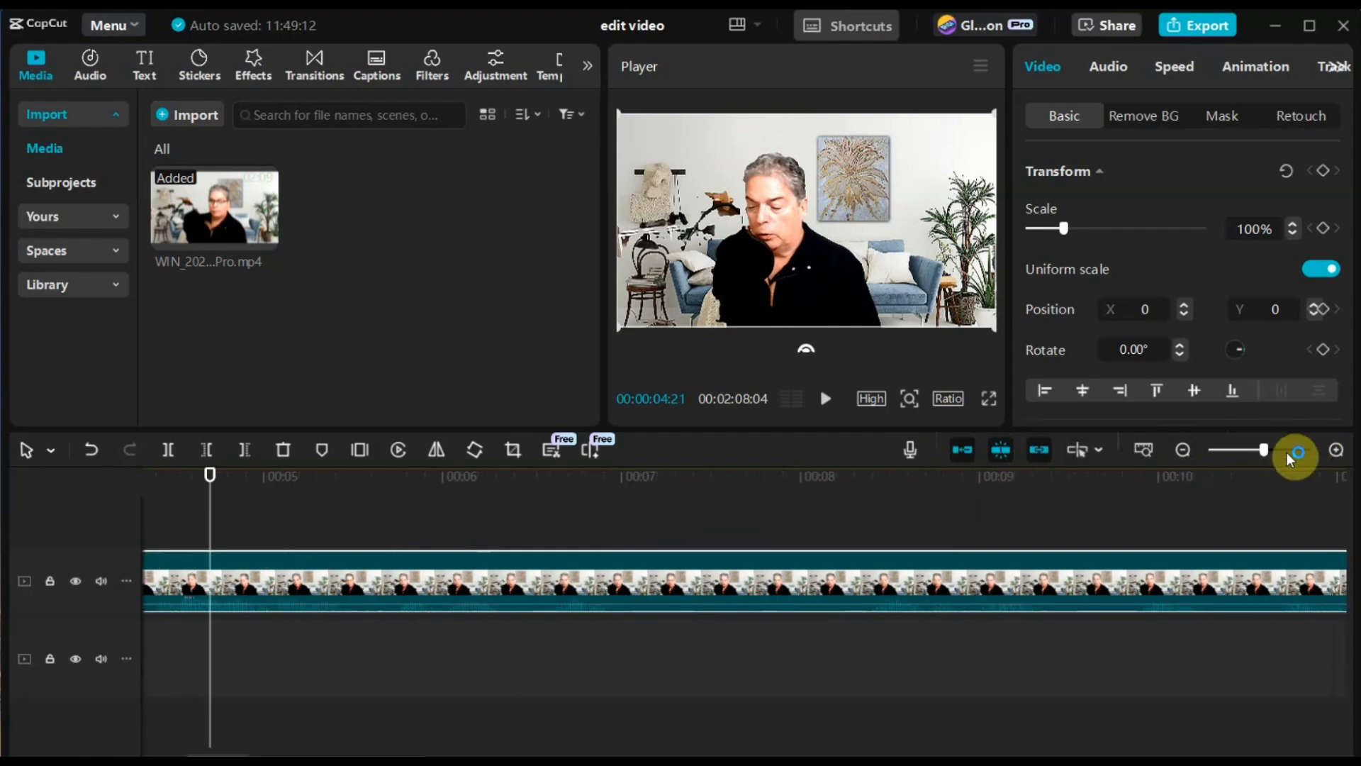
{"action": "left_click", "coordinate": [1286, 450]}
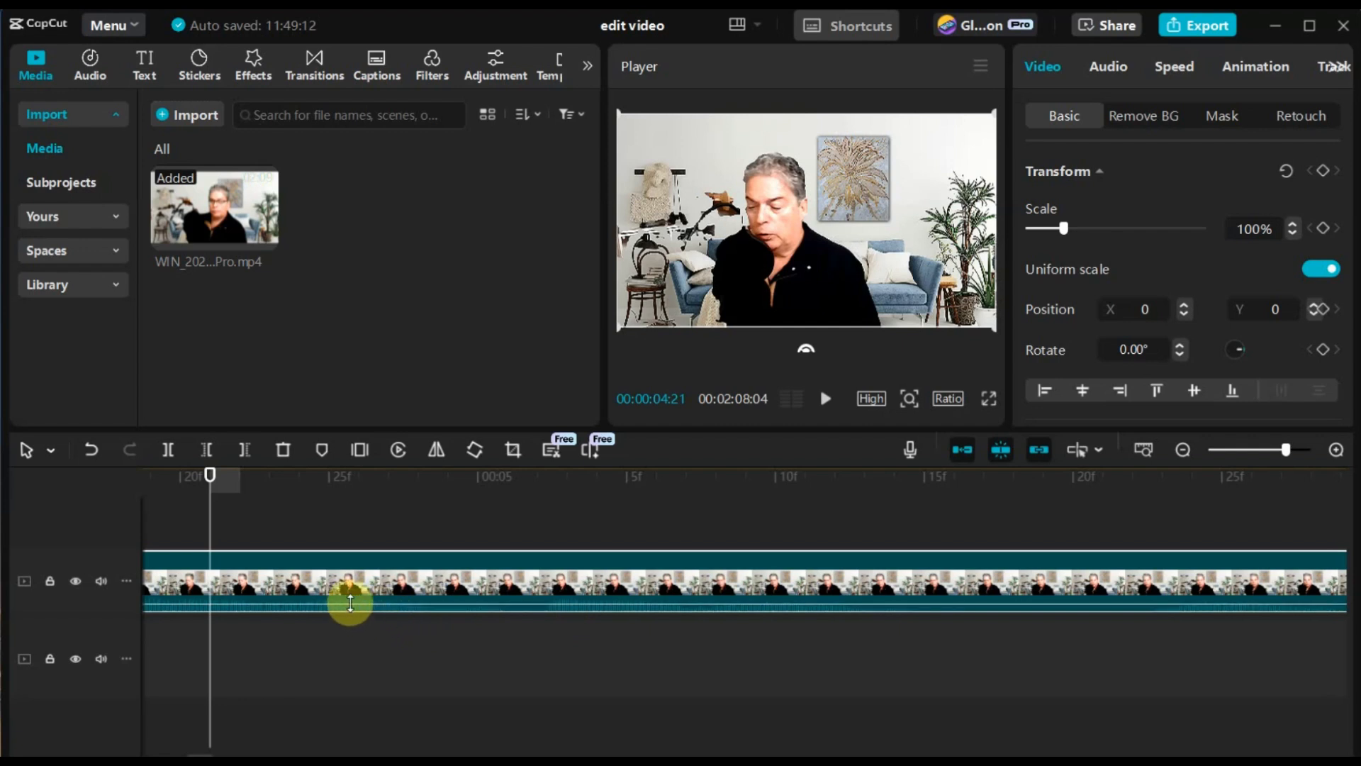
{"action": "left_click_drag", "start_coordinate": [351, 607], "coordinate": [397, 589]}
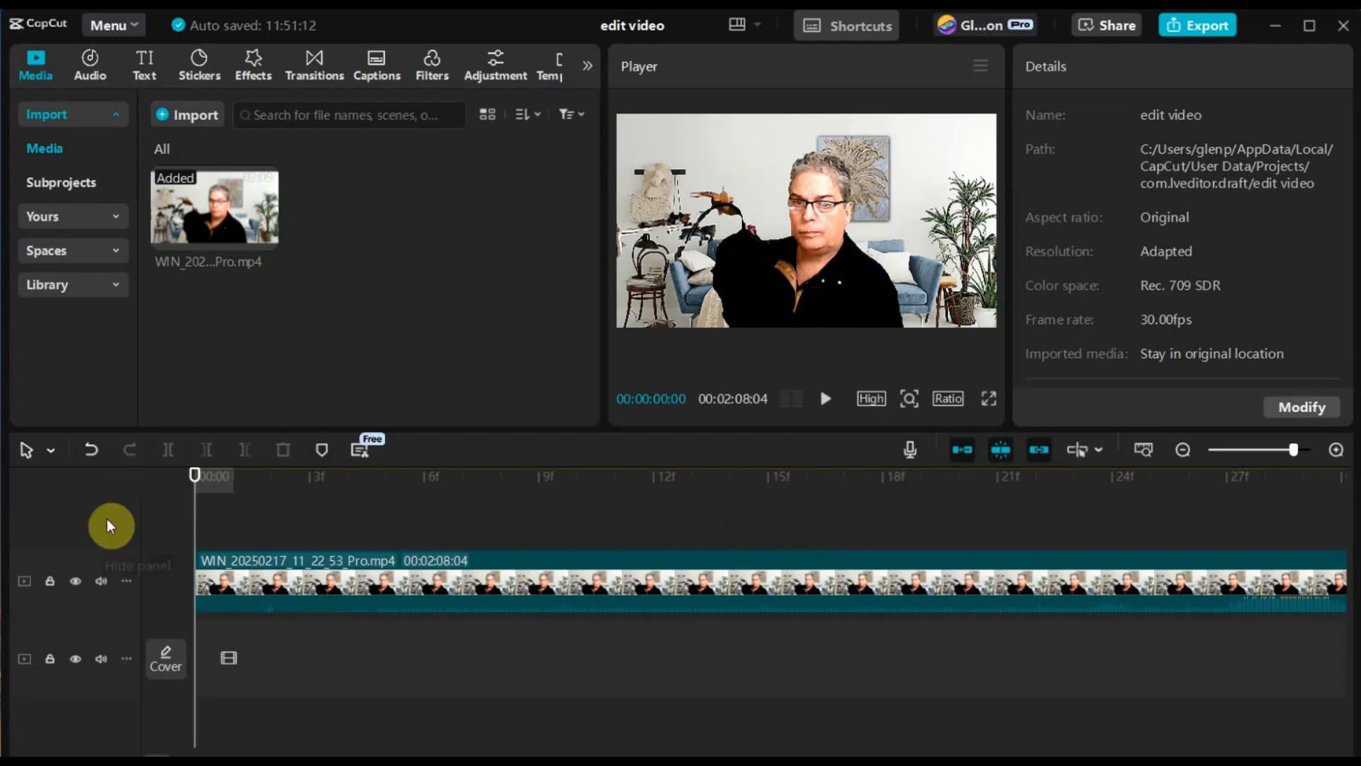
Step: Cut away everything before 00:00:03:11 in the clip and move the remaining footage to the start of the timeline
{"action": "left_click", "coordinate": [827, 404]}
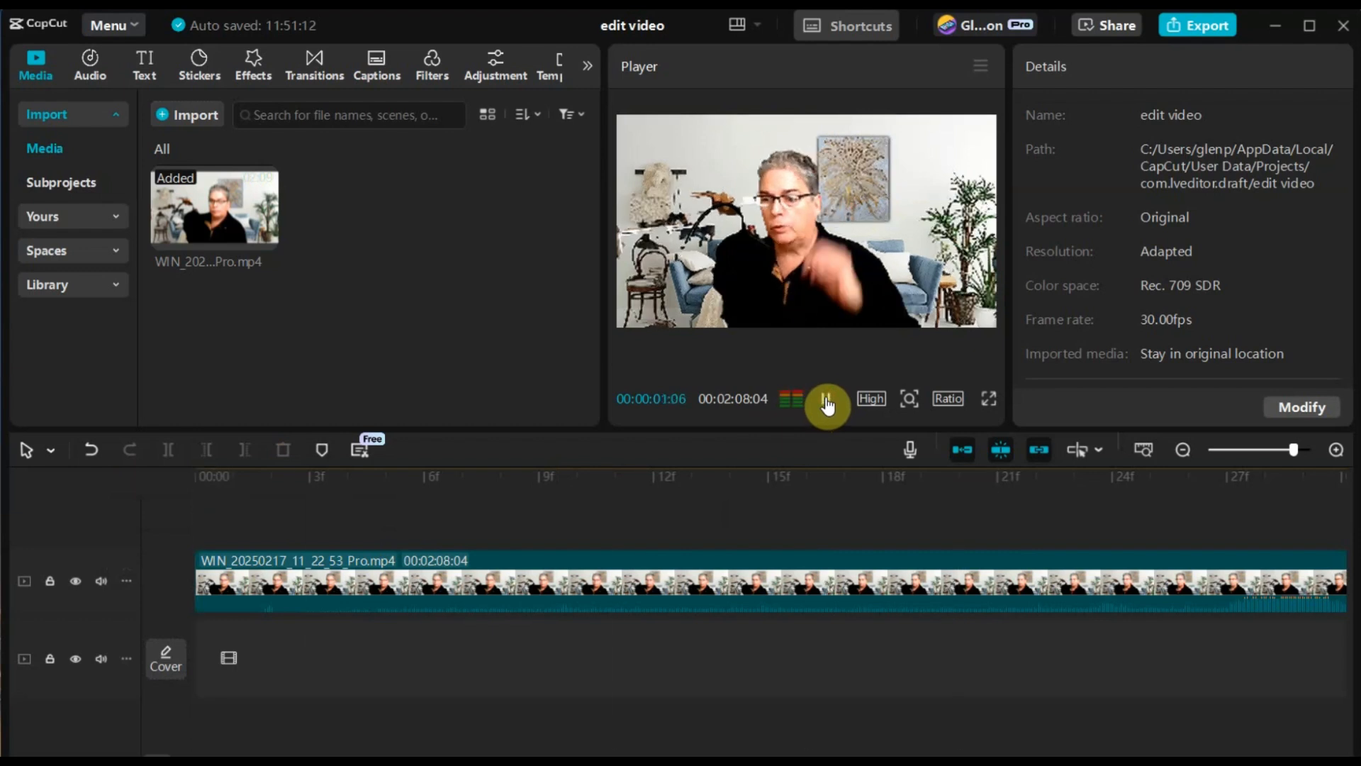
{"action": "left_click", "coordinate": [829, 404]}
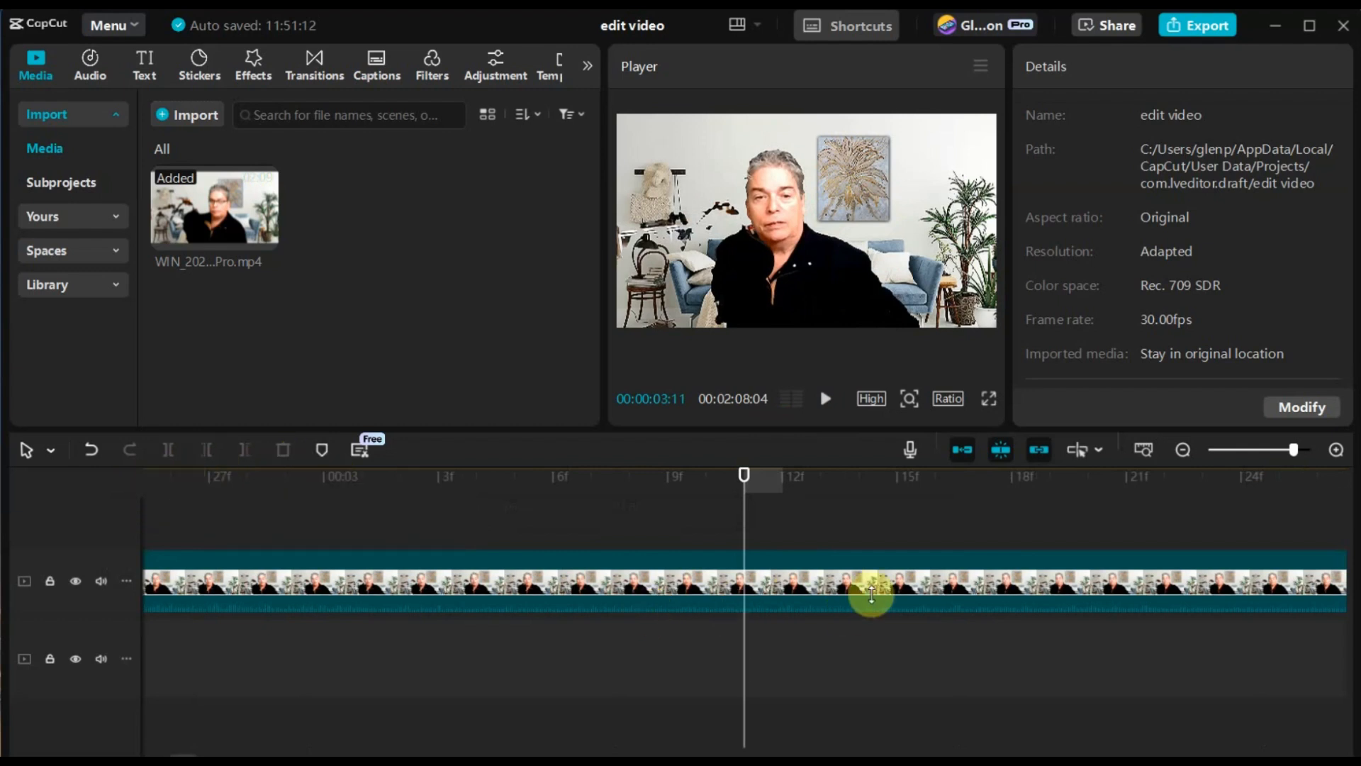
{"action": "left_click", "coordinate": [827, 574]}
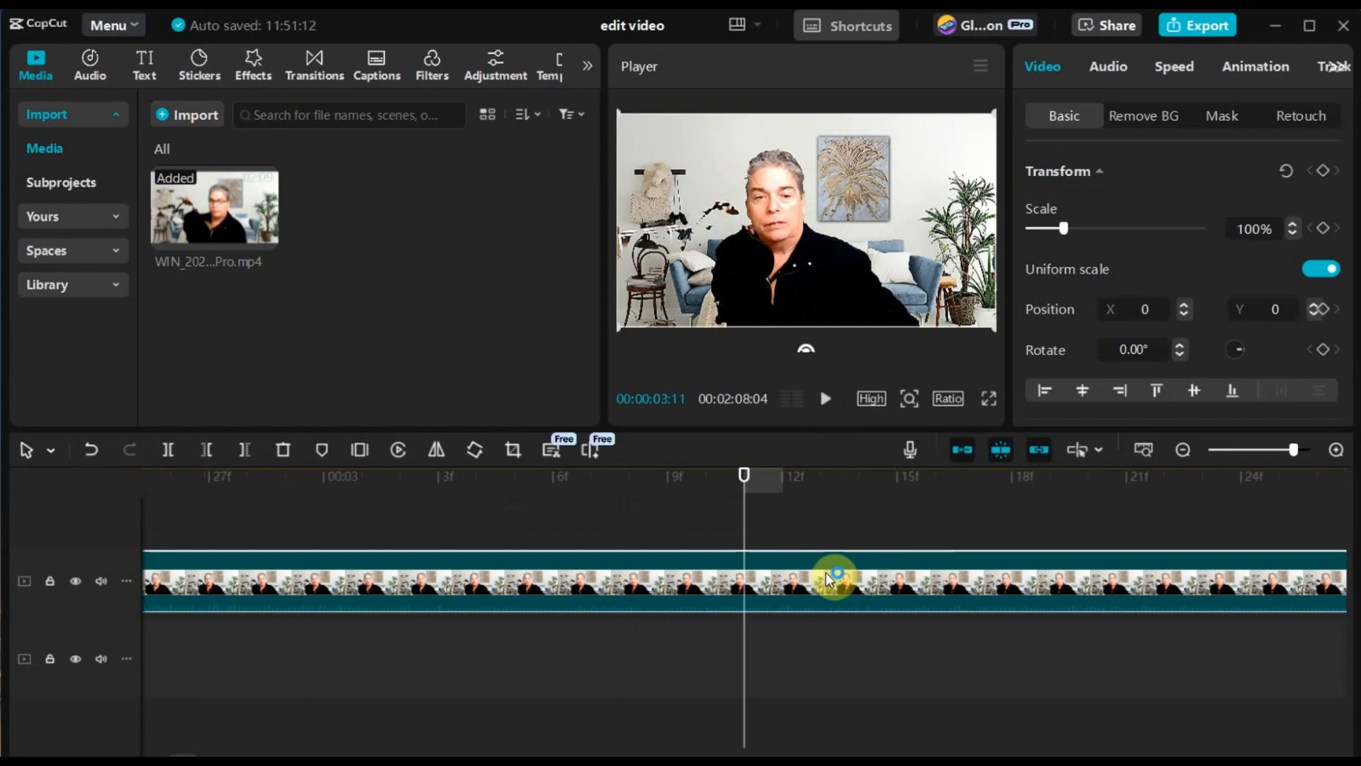
{"action": "left_click", "coordinate": [205, 449]}
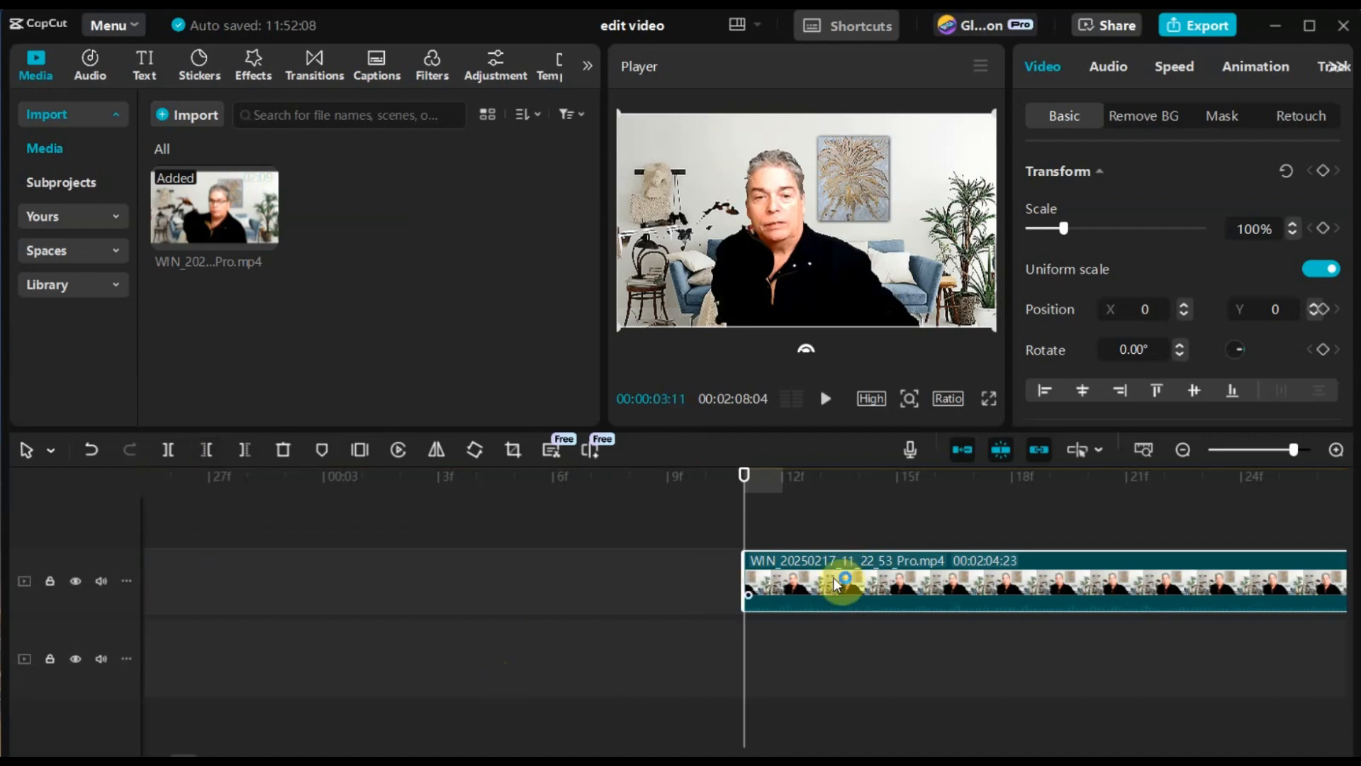
{"action": "left_click_drag", "start_coordinate": [859, 577], "coordinate": [203, 571]}
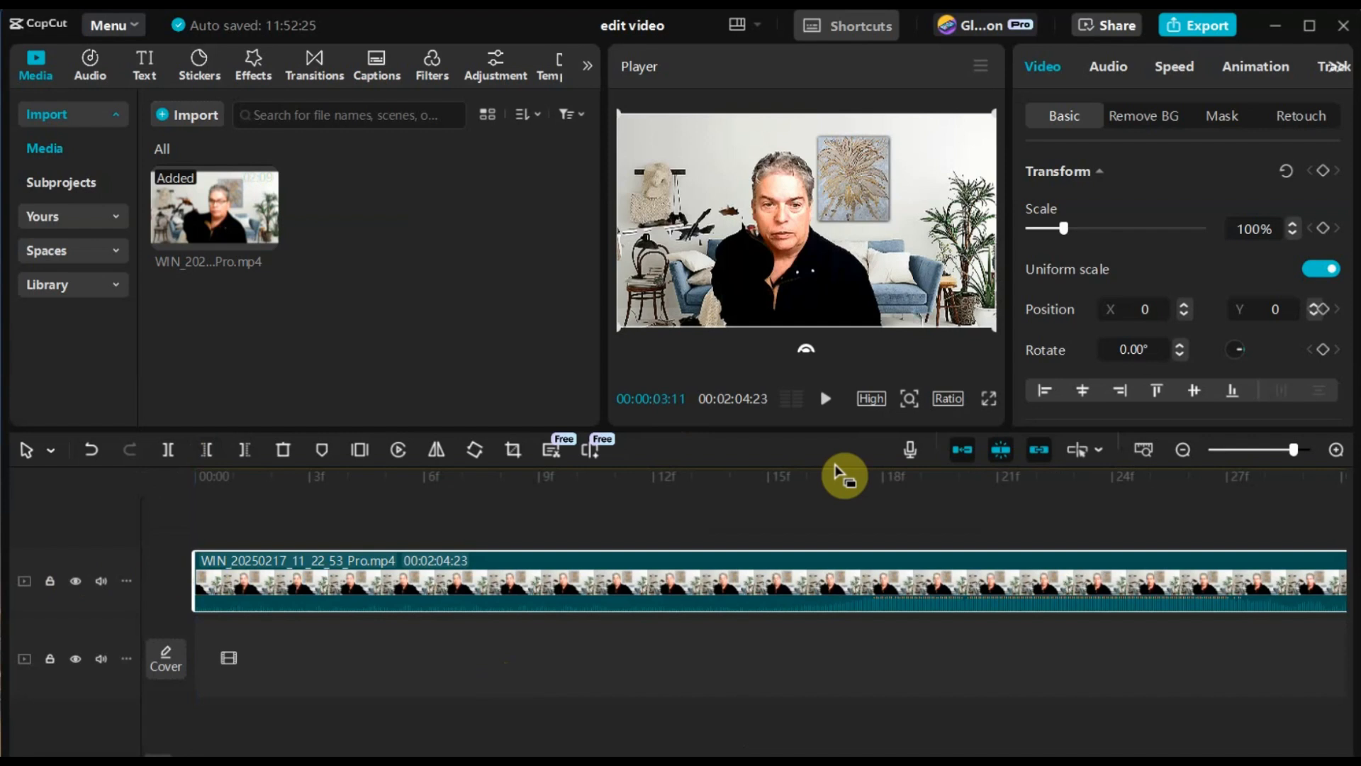
Step: Play the trimmed clip from the beginning and split it at 00:00:34:00
{"action": "left_click", "coordinate": [197, 474]}
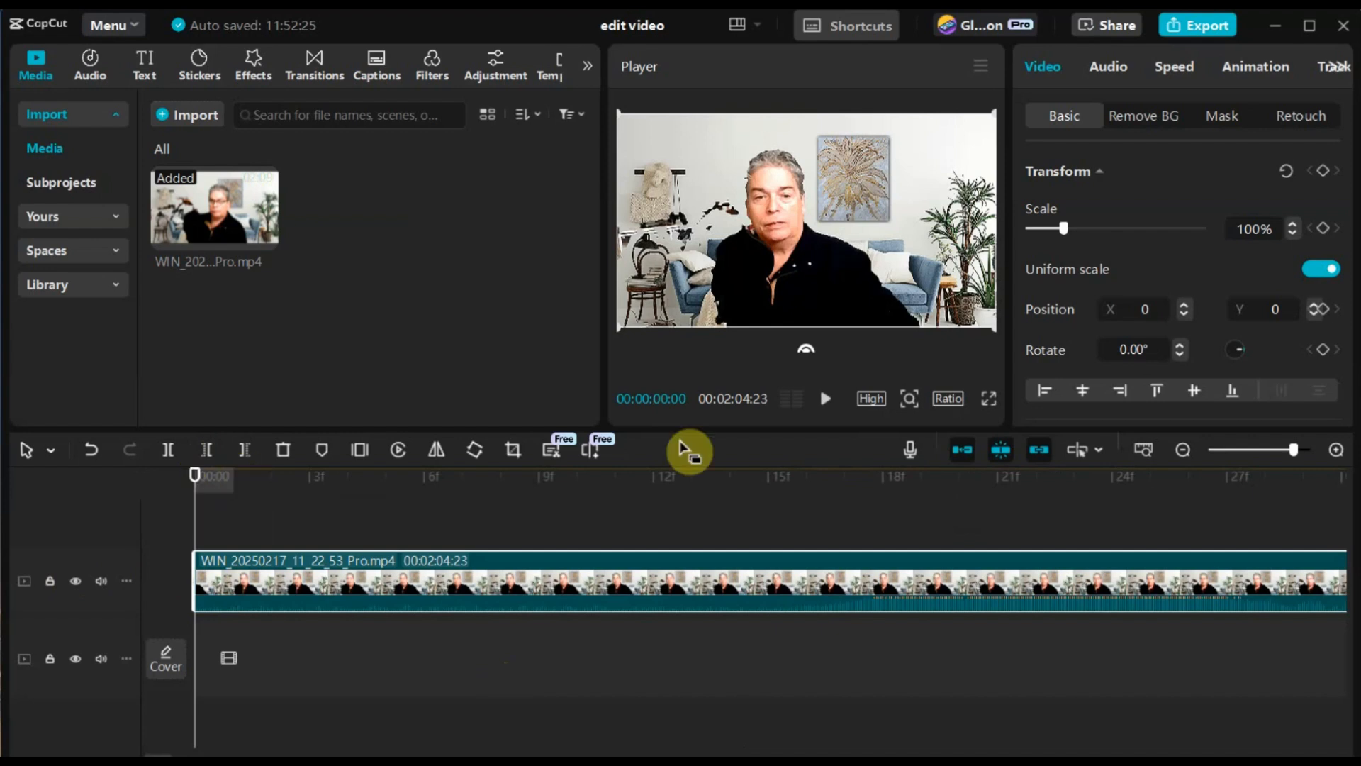
{"action": "left_click_drag", "start_coordinate": [1286, 450], "coordinate": [1246, 451]}
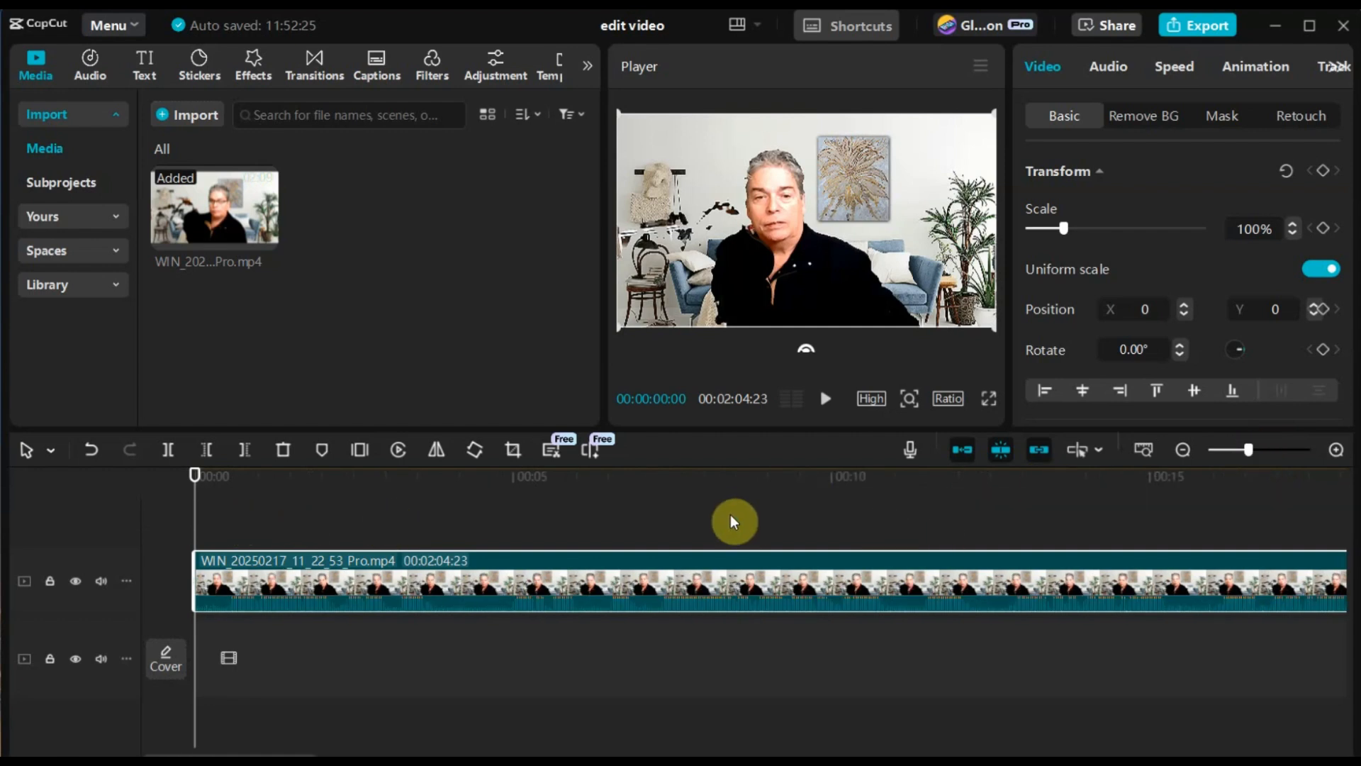
{"action": "left_click", "coordinate": [827, 404]}
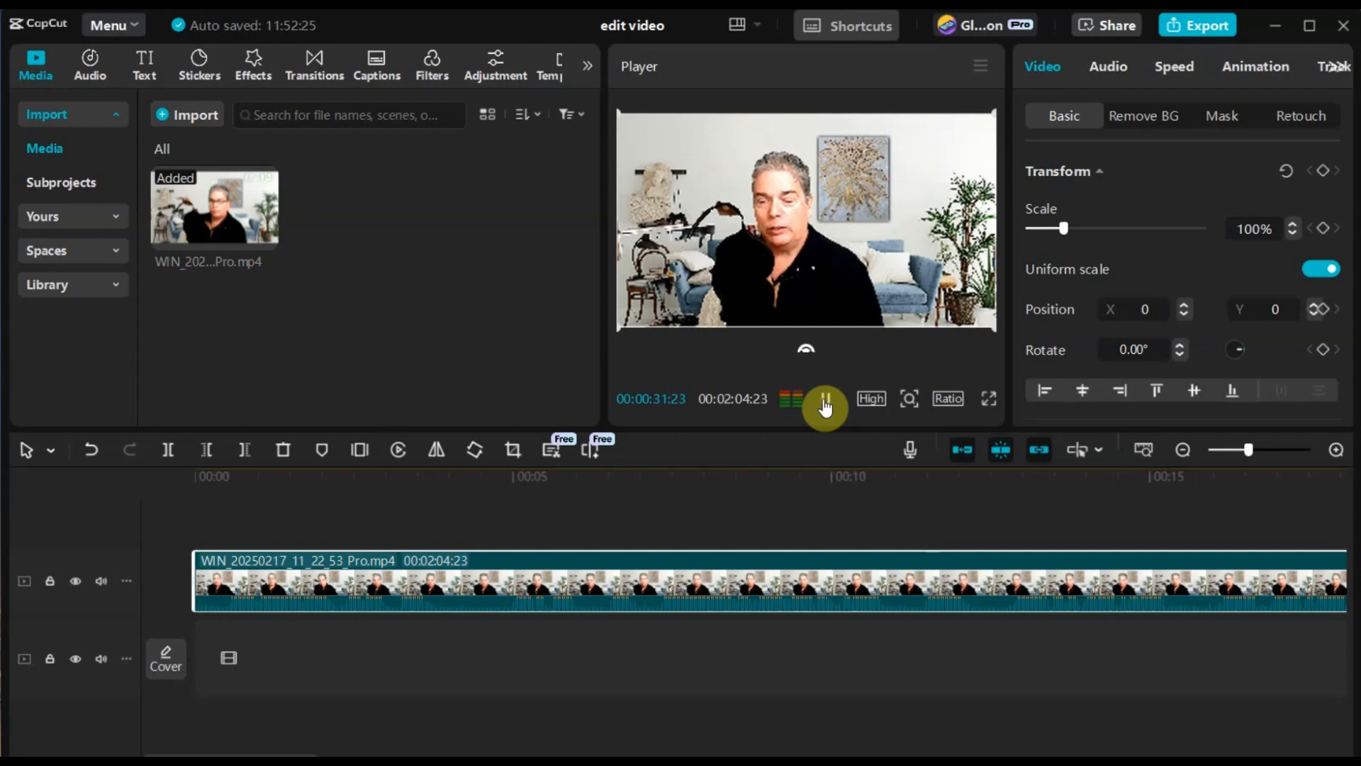
{"action": "left_click", "coordinate": [825, 407]}
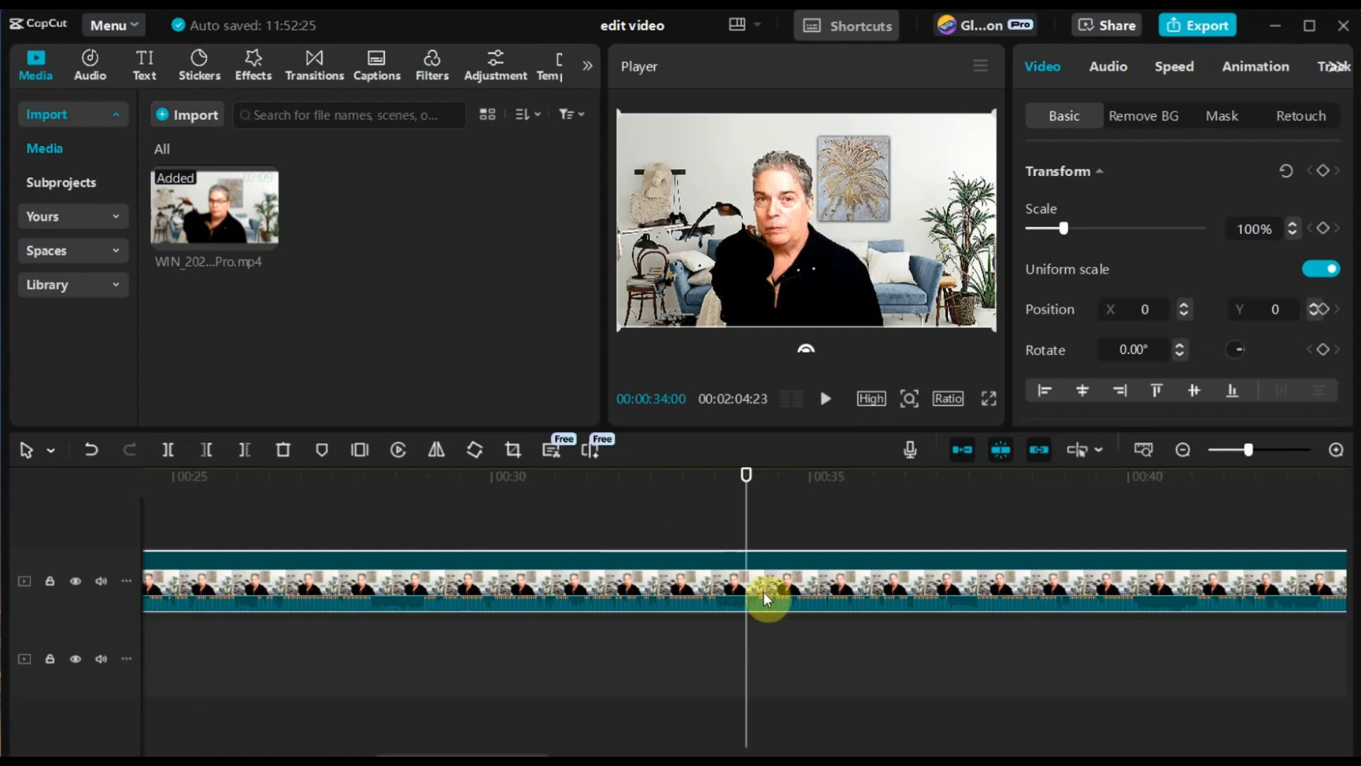
{"action": "left_click", "coordinate": [169, 451]}
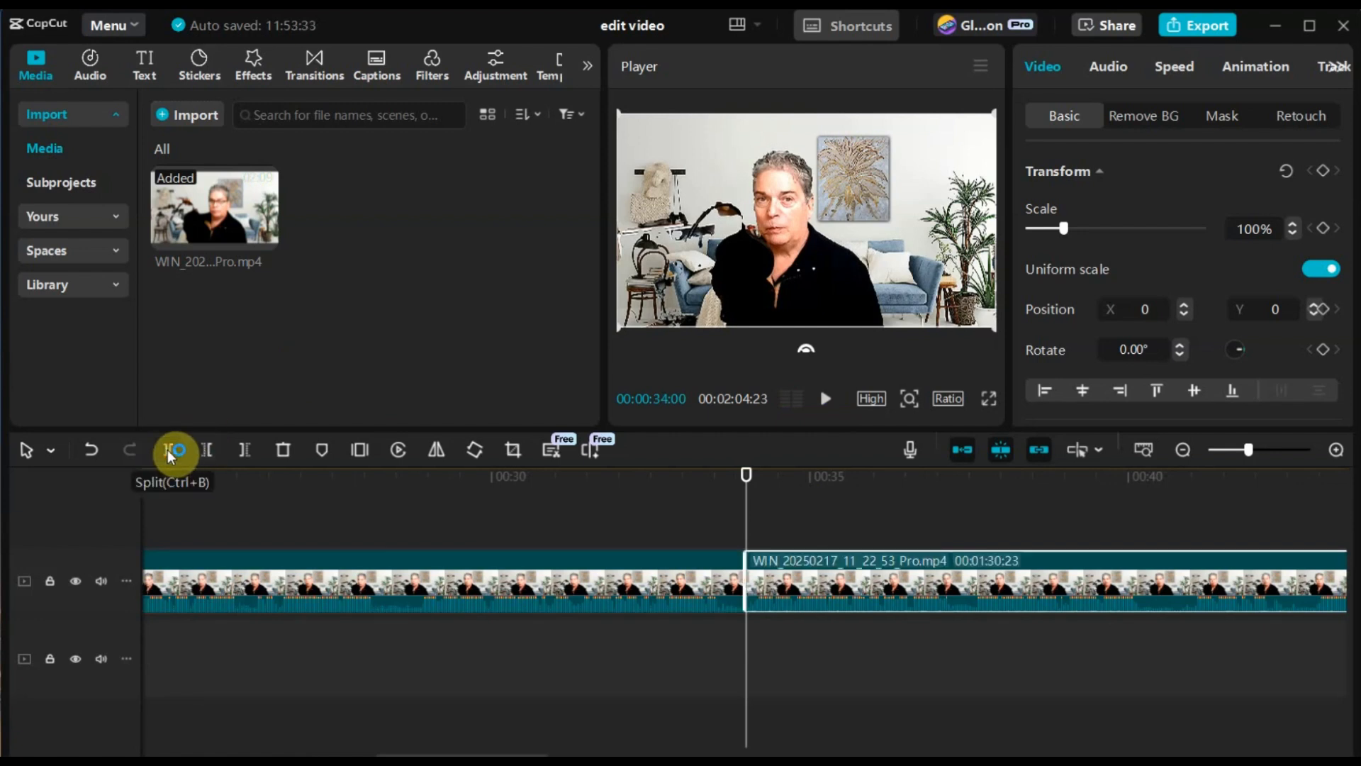
Step: Trim the end of the first piece back to 00:00:33:19
{"action": "left_click", "coordinate": [657, 575]}
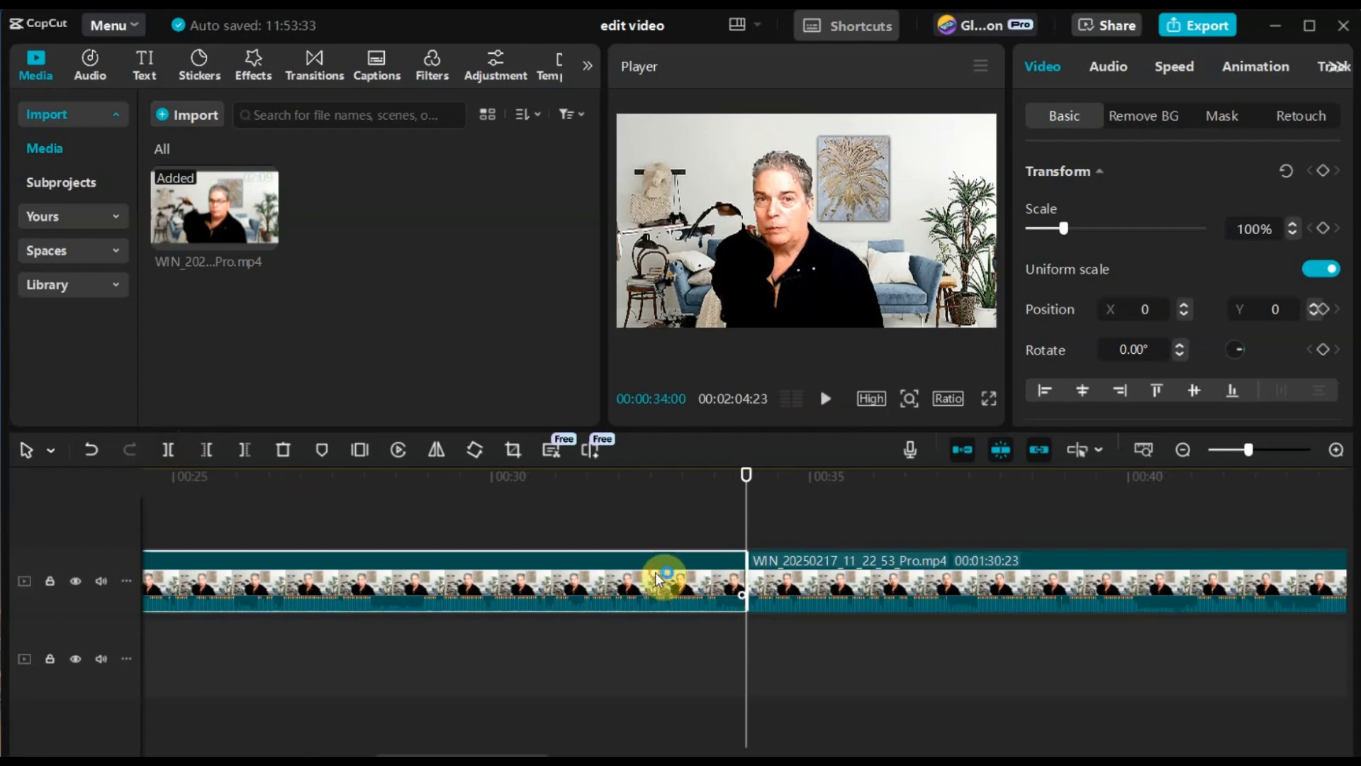
{"action": "left_click", "coordinate": [848, 574]}
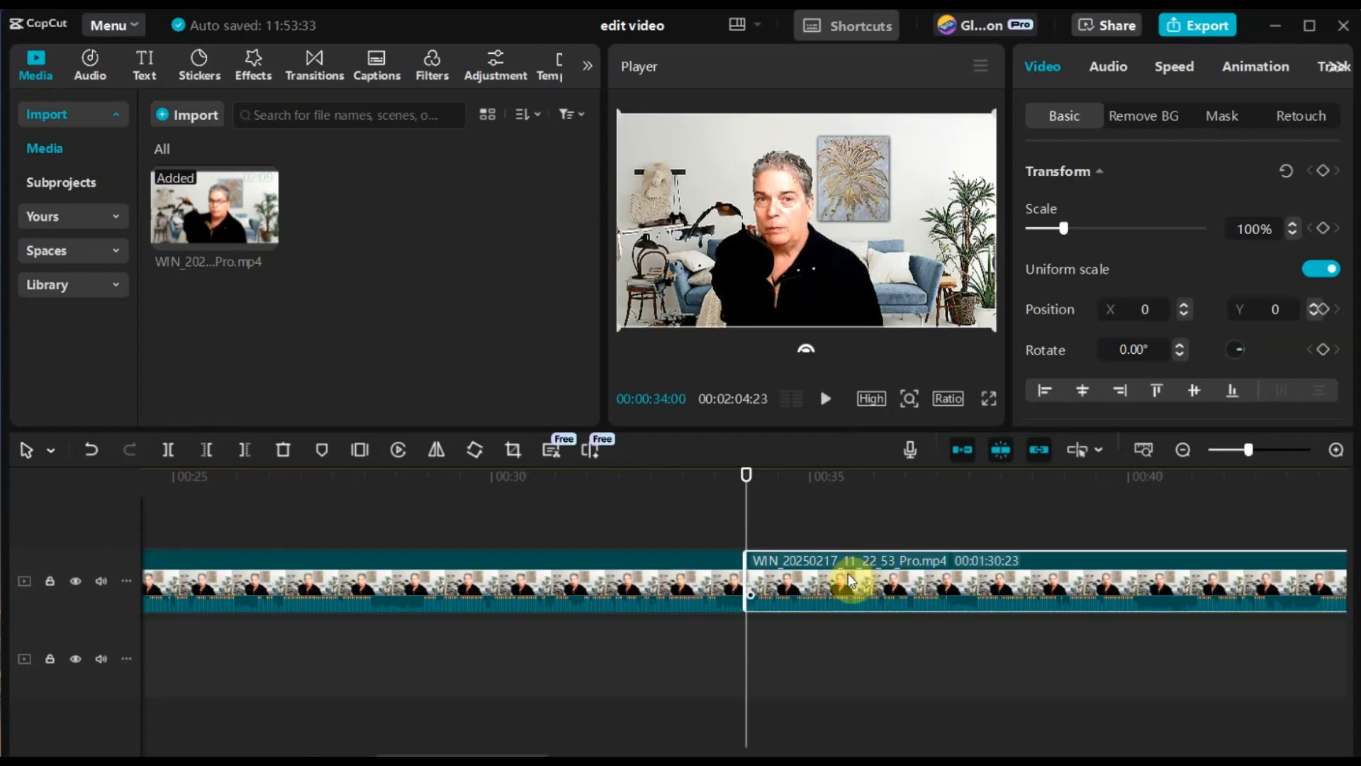
{"action": "left_click", "coordinate": [654, 572]}
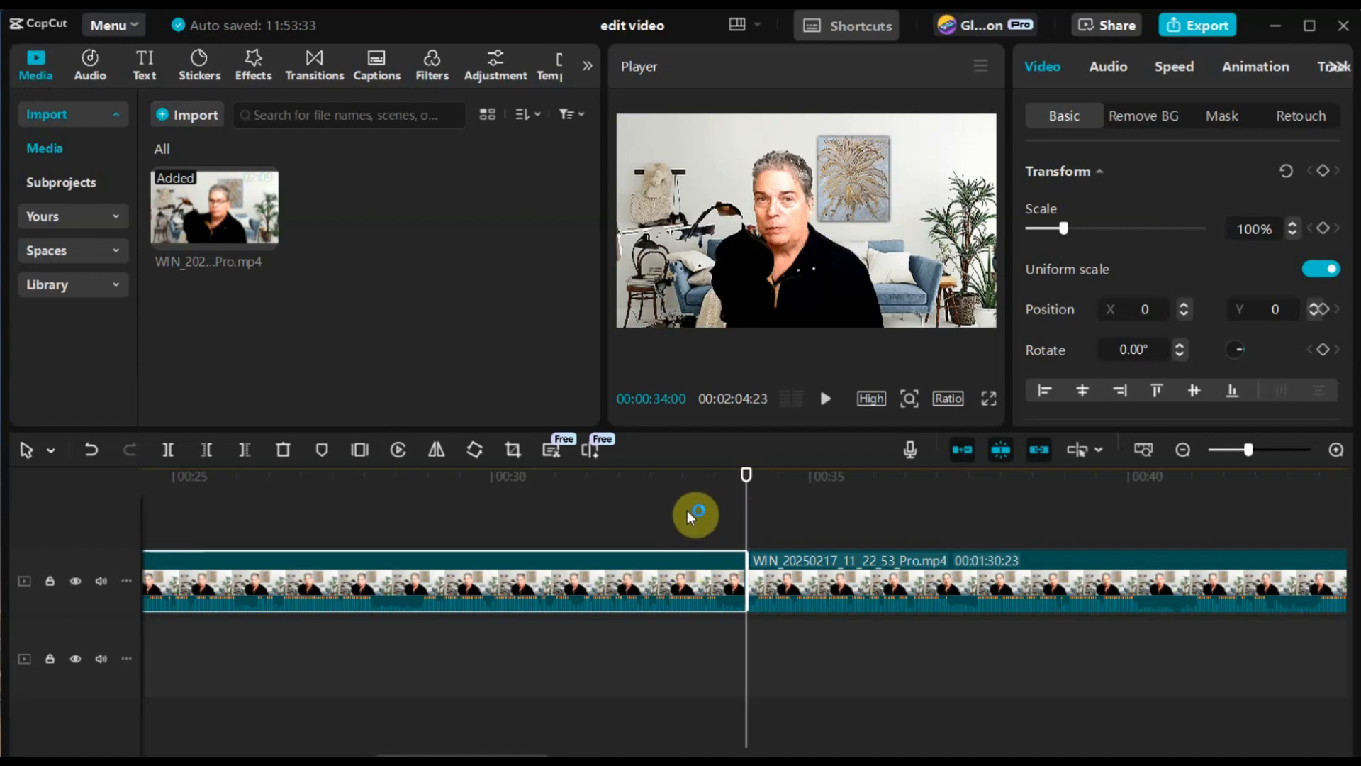
{"action": "left_click", "coordinate": [720, 482]}
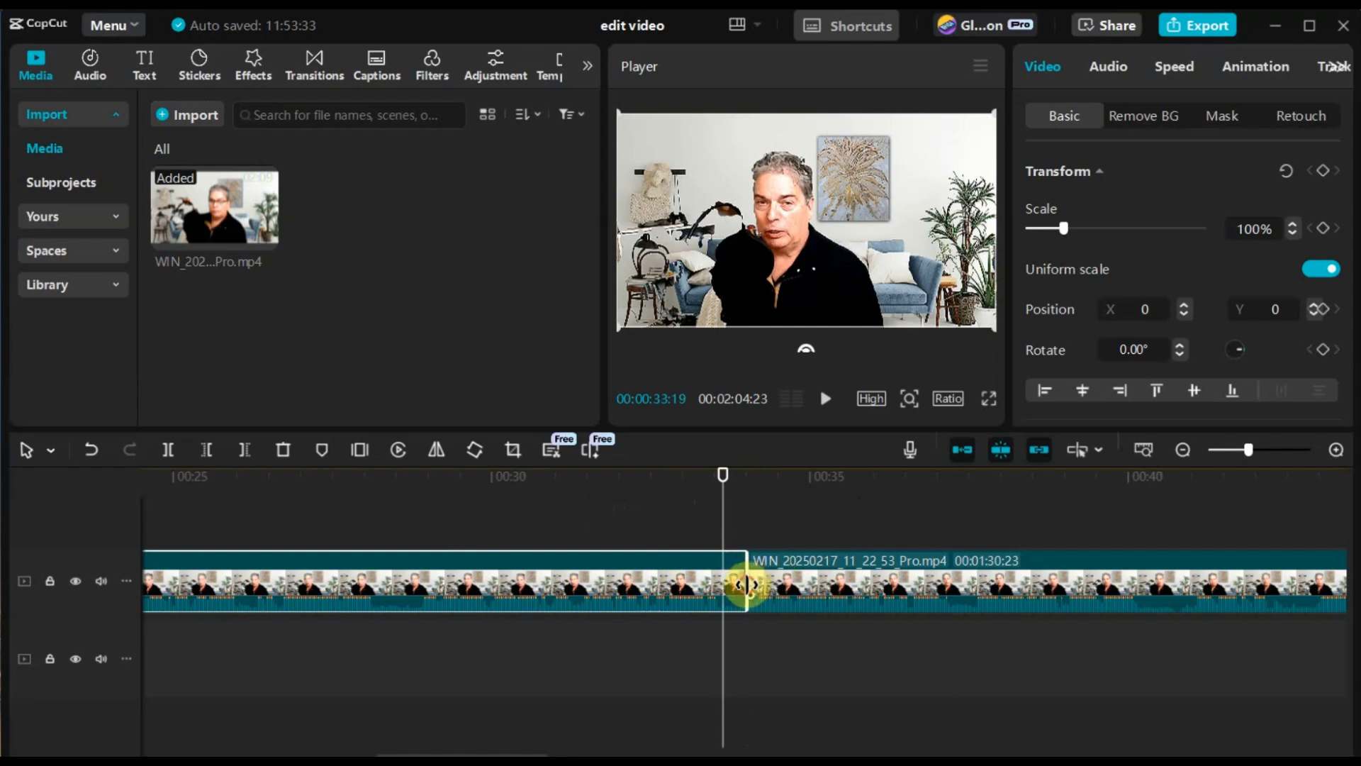
{"action": "left_click_drag", "start_coordinate": [746, 584], "coordinate": [718, 587]}
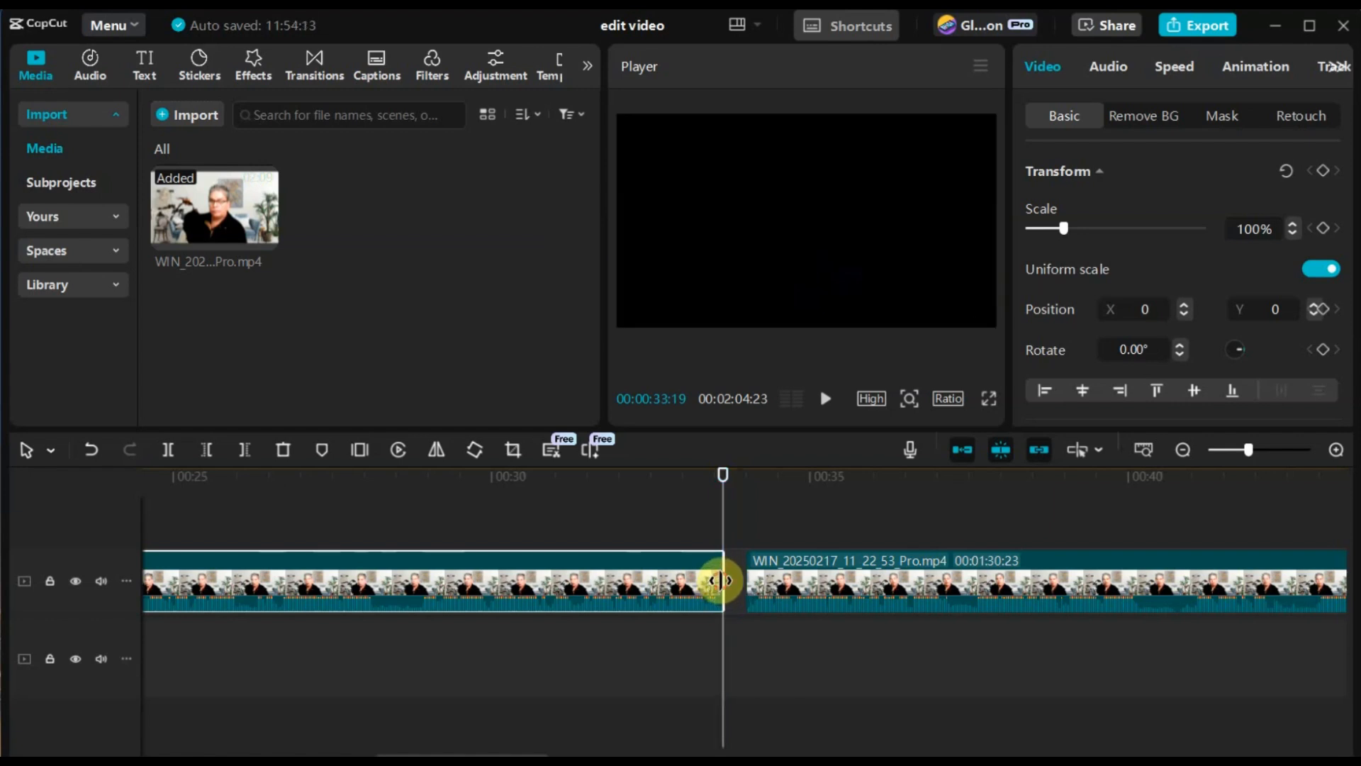
{"action": "left_click_drag", "start_coordinate": [720, 581], "coordinate": [723, 580]}
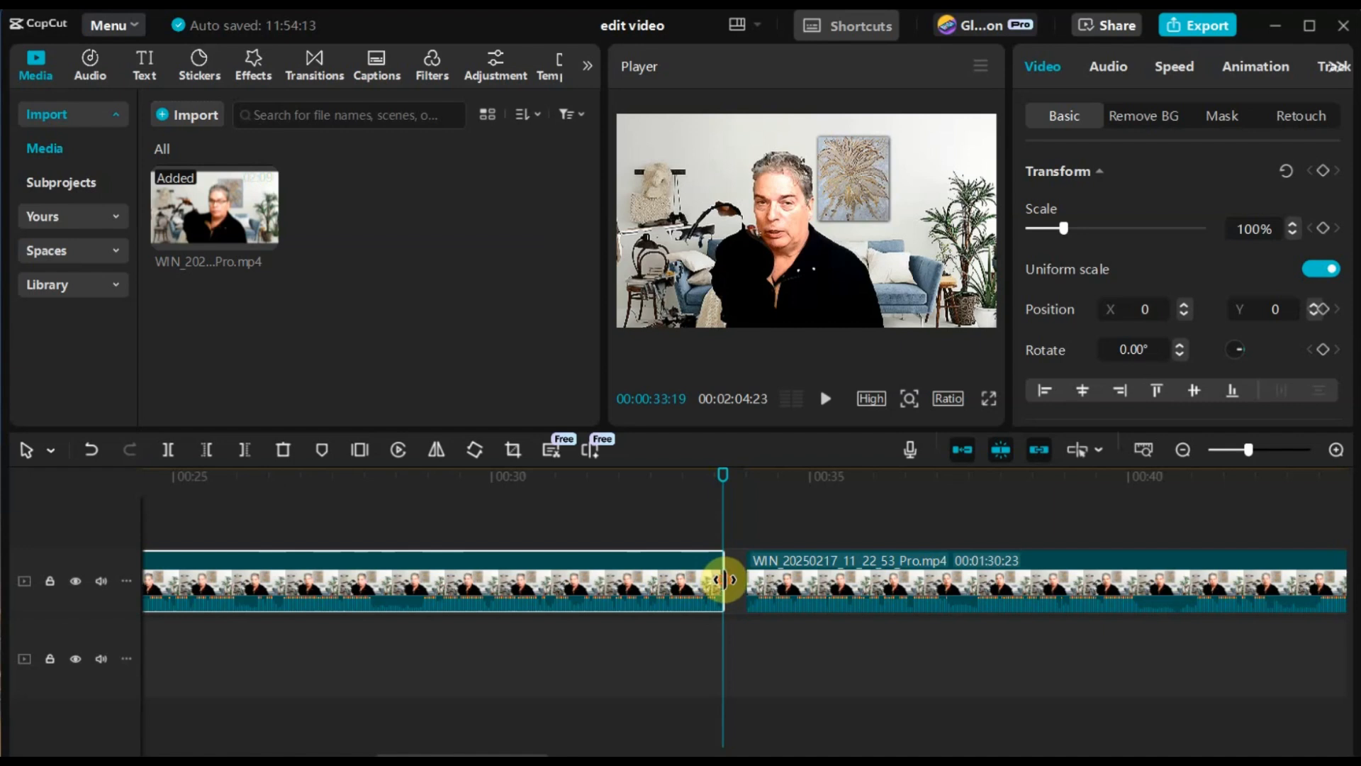
Step: Move the second piece against the end of the first to close the gap, and play across the cut
{"action": "left_click", "coordinate": [835, 574]}
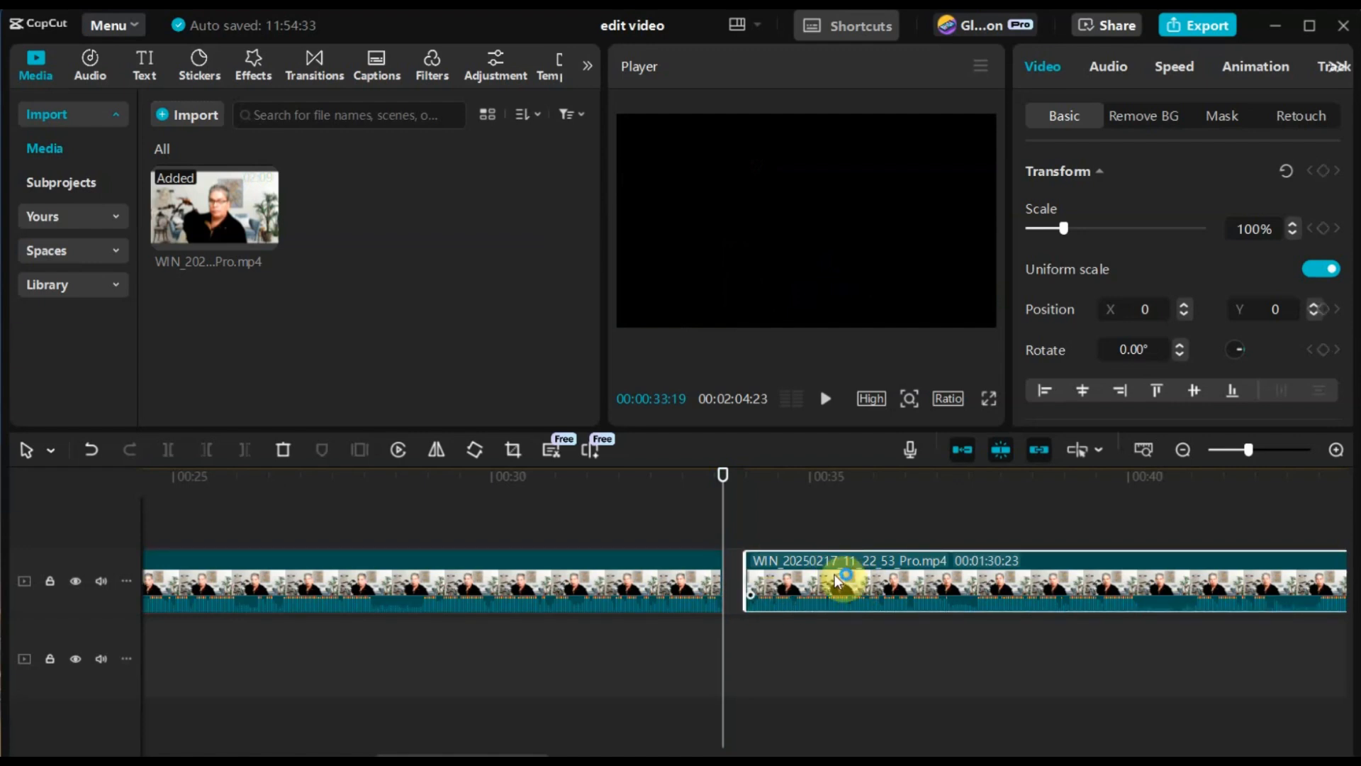
{"action": "left_click_drag", "start_coordinate": [837, 578], "coordinate": [814, 577]}
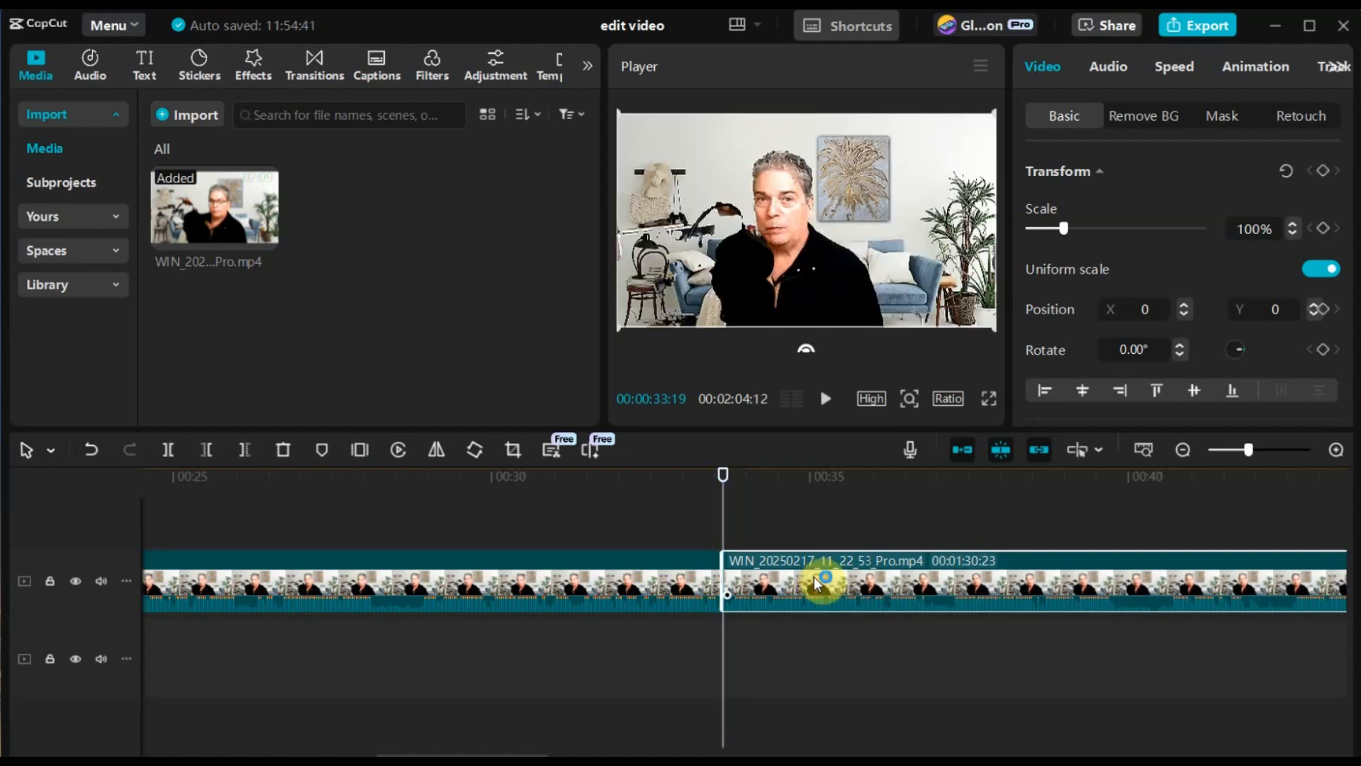
{"action": "left_click", "coordinate": [636, 485]}
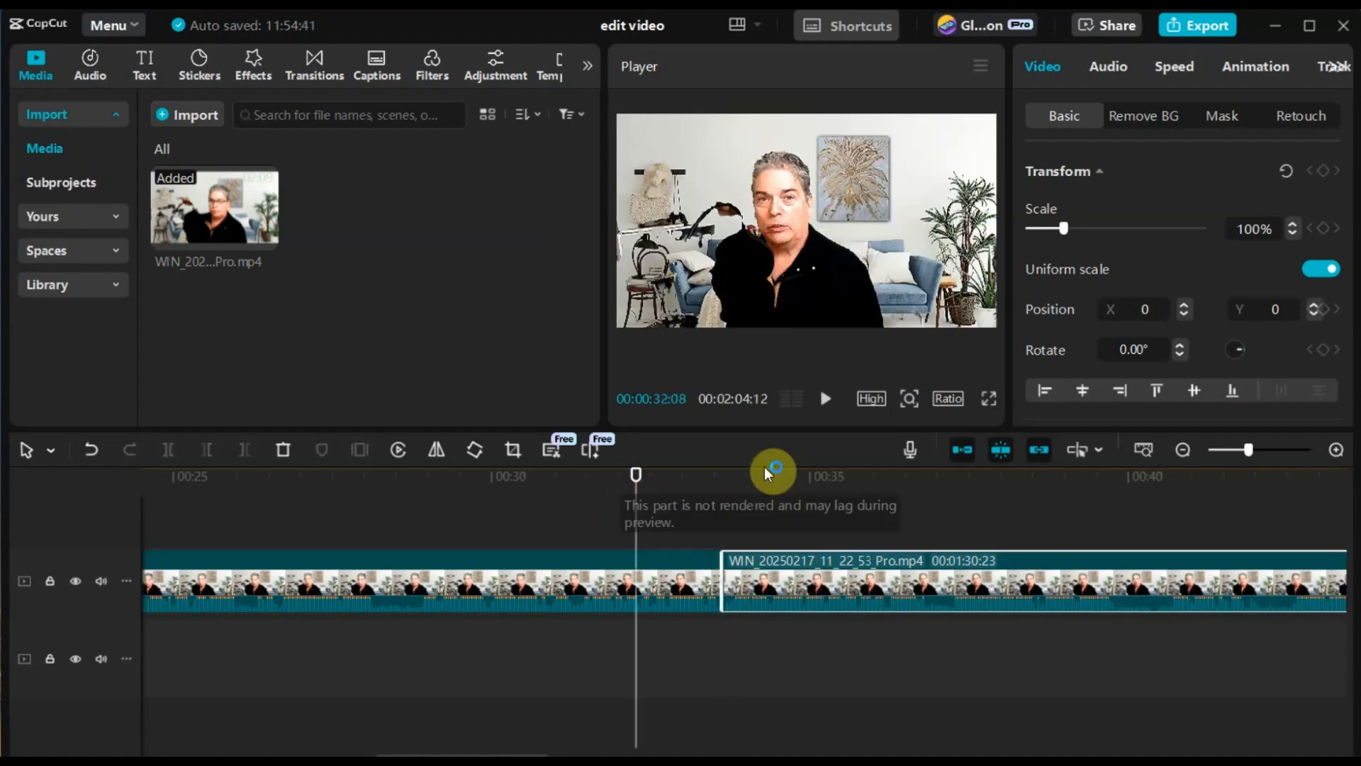
{"action": "left_click", "coordinate": [827, 404]}
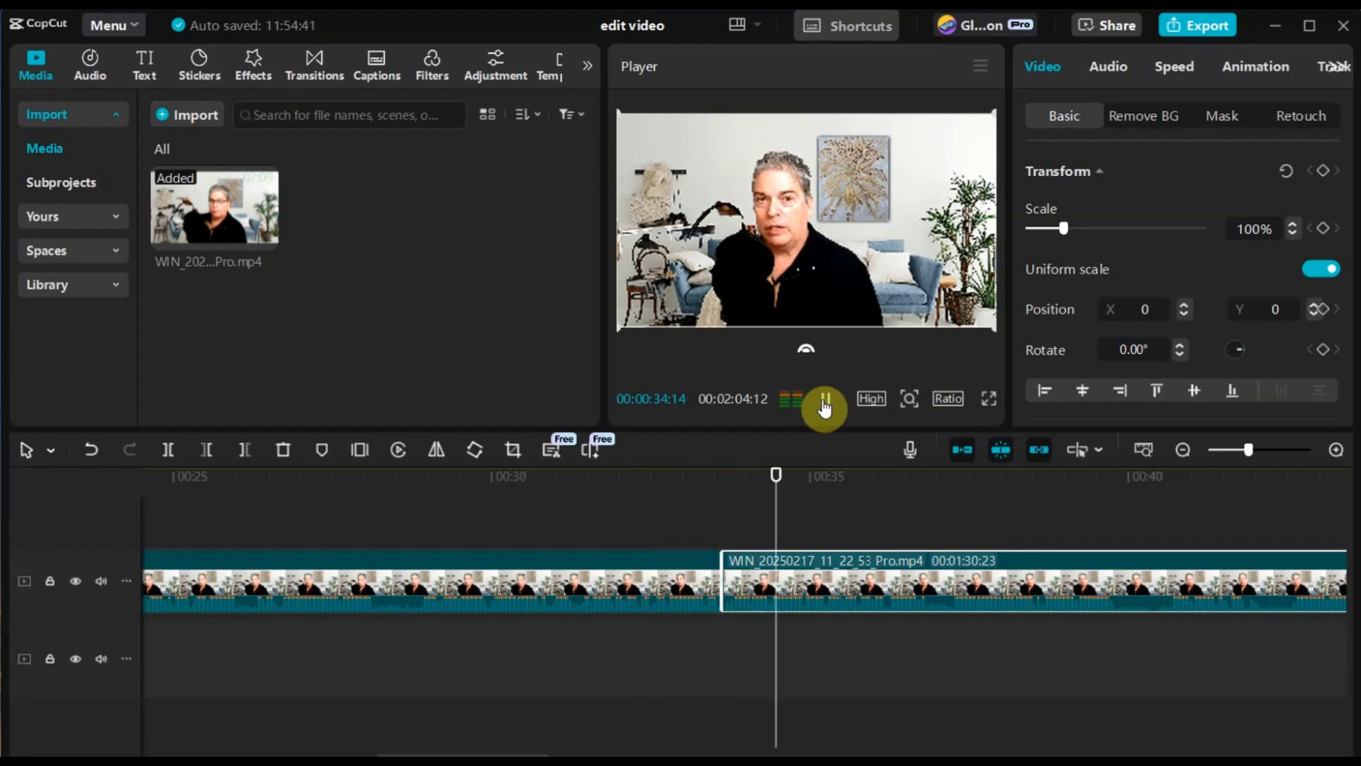
{"action": "left_click", "coordinate": [828, 404]}
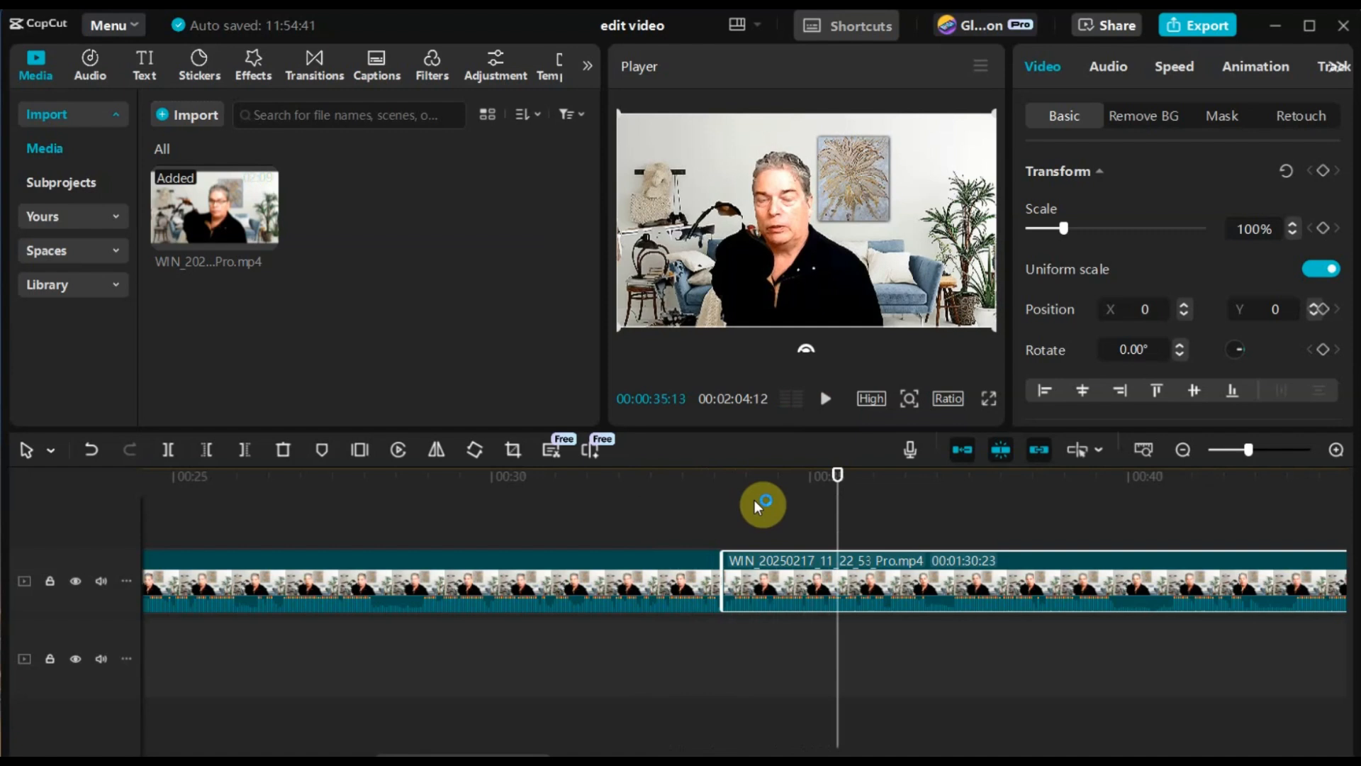
Step: Browse the transition categories and add the Transform Shimmer transition from the Blur category at the cut between the two pieces
{"action": "left_click", "coordinate": [314, 58]}
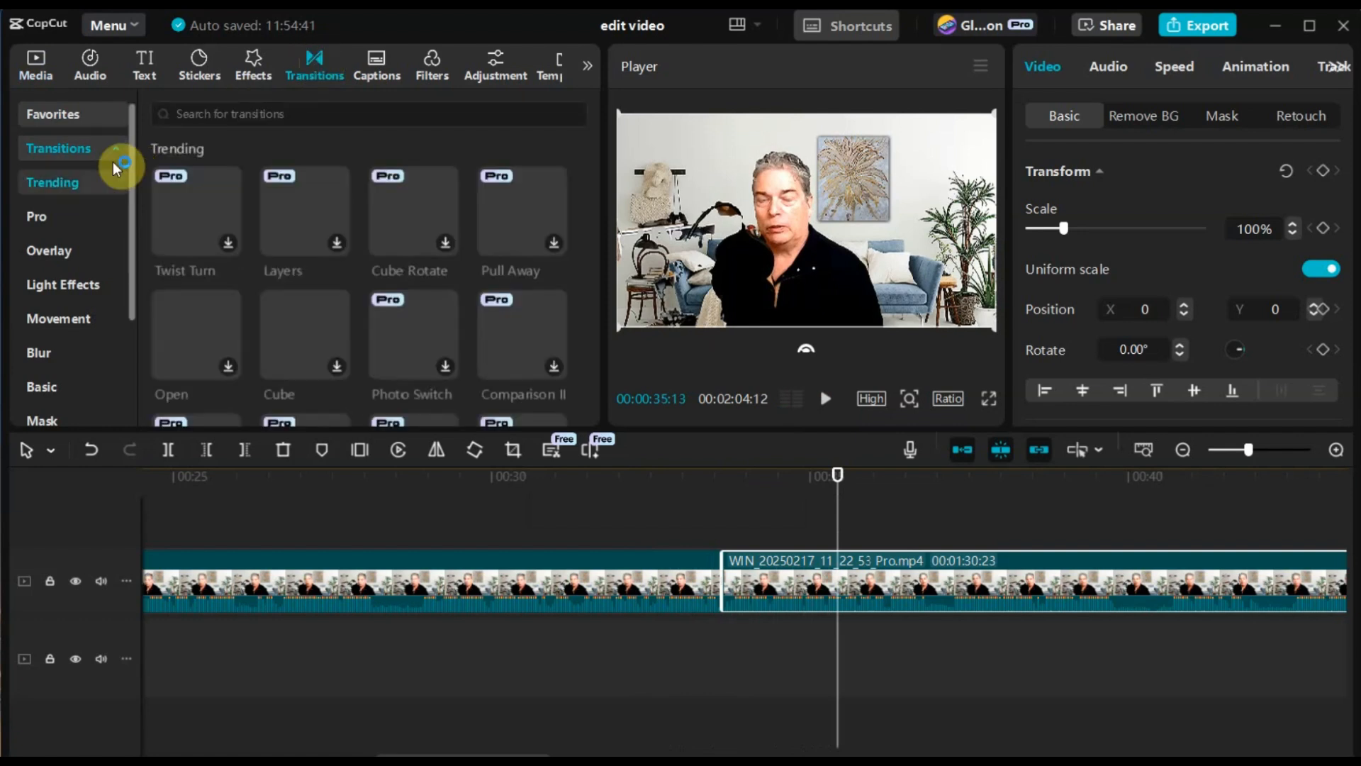
{"action": "left_click", "coordinate": [75, 184]}
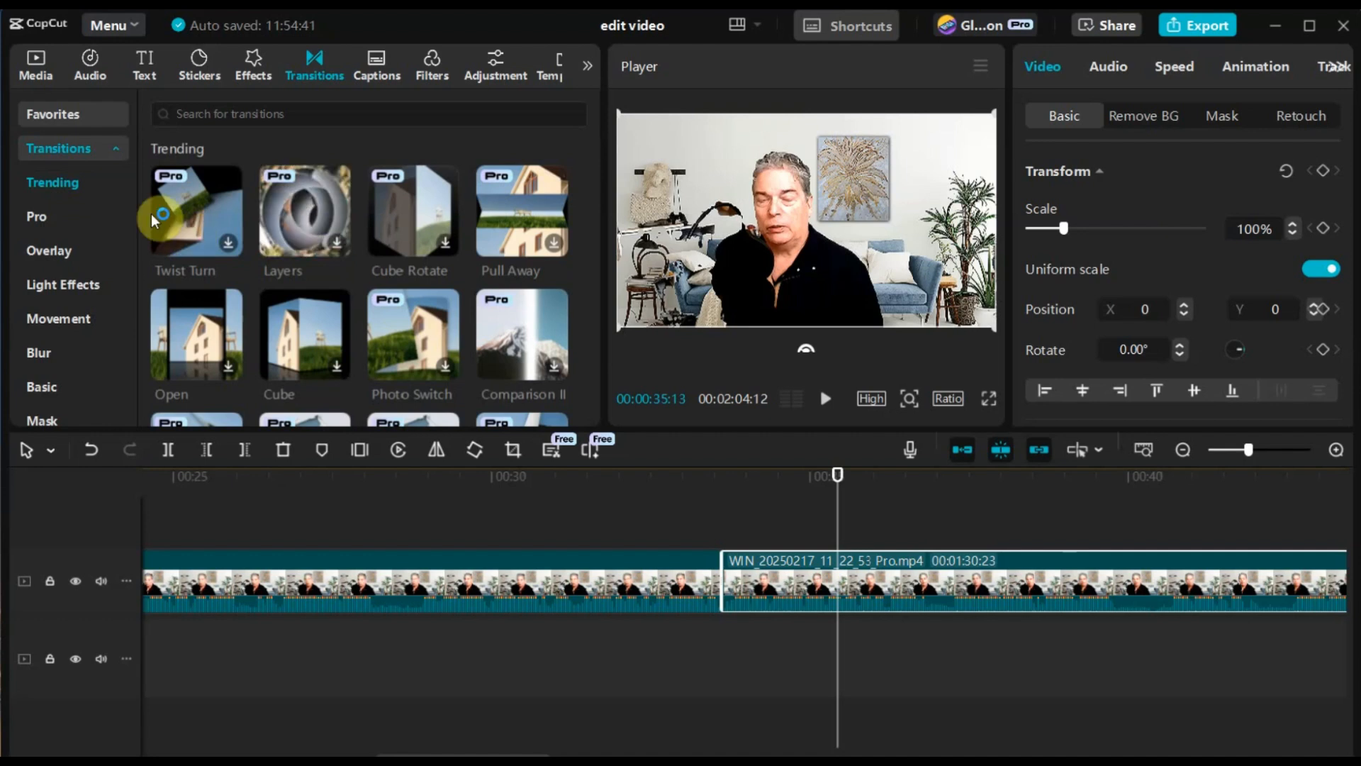
{"action": "left_click", "coordinate": [71, 188]}
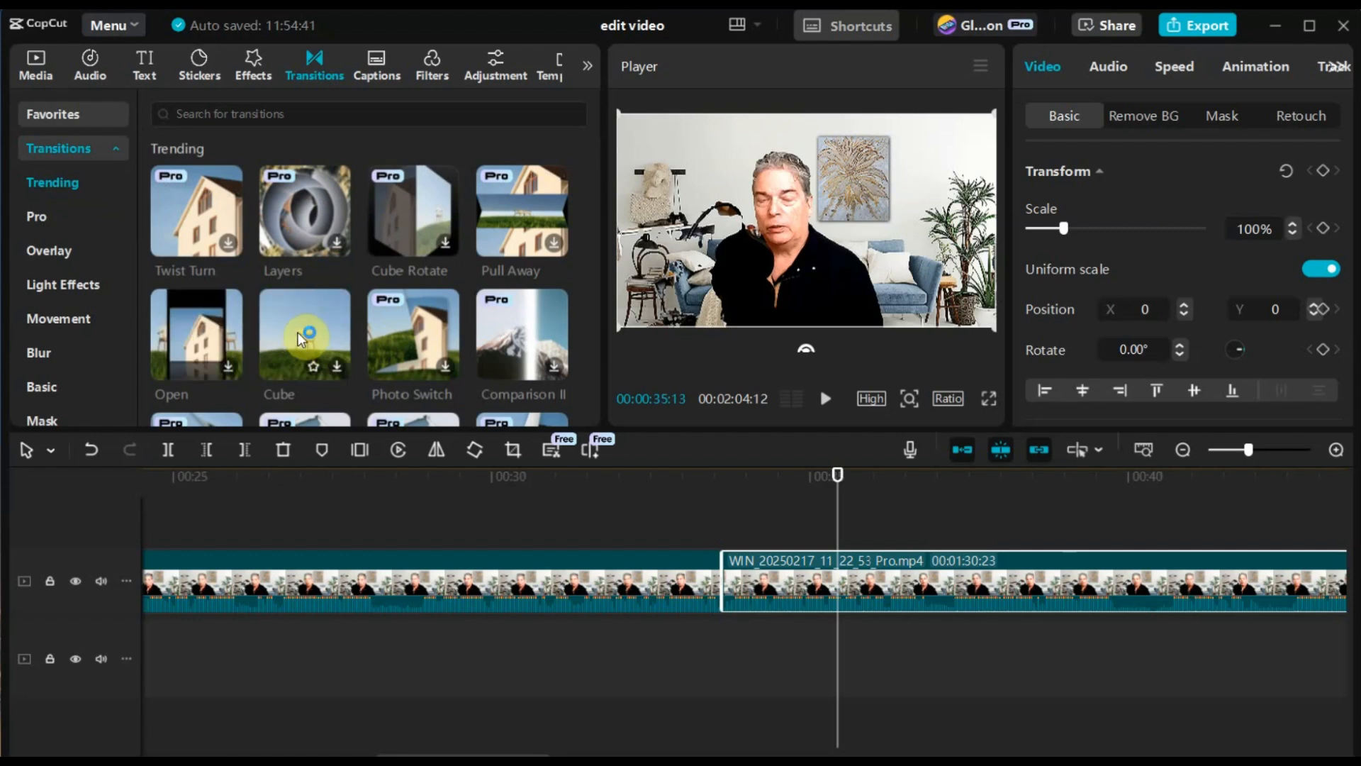
{"action": "left_click", "coordinate": [50, 253]}
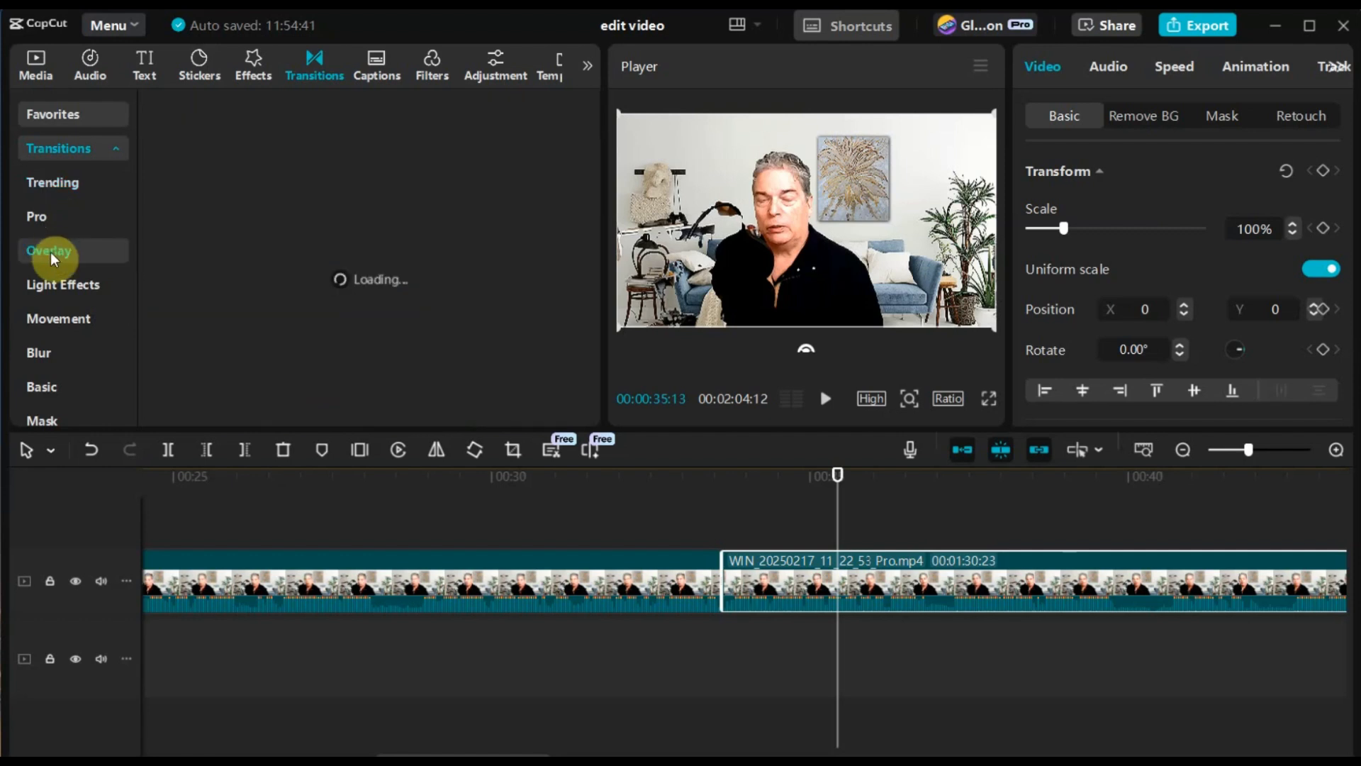
{"action": "left_click", "coordinate": [56, 287]}
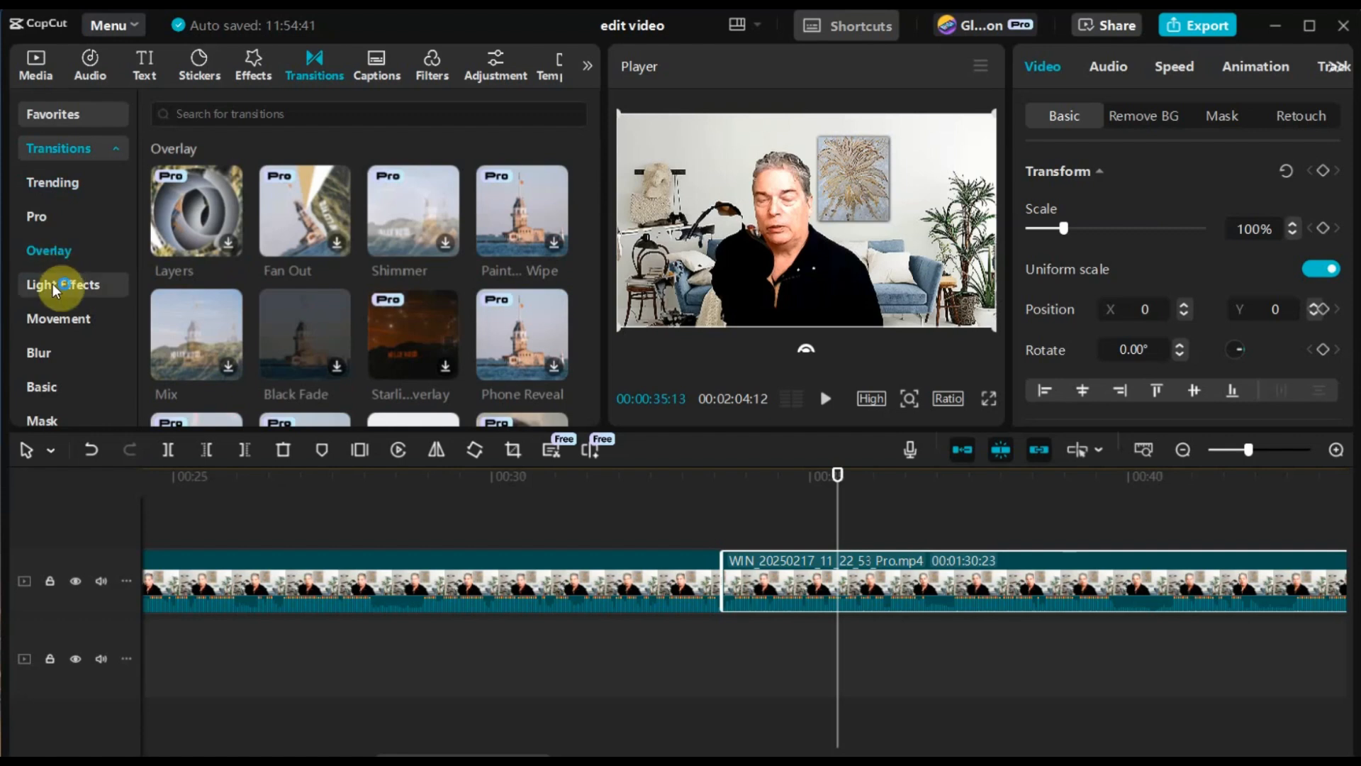
{"action": "left_click", "coordinate": [45, 350]}
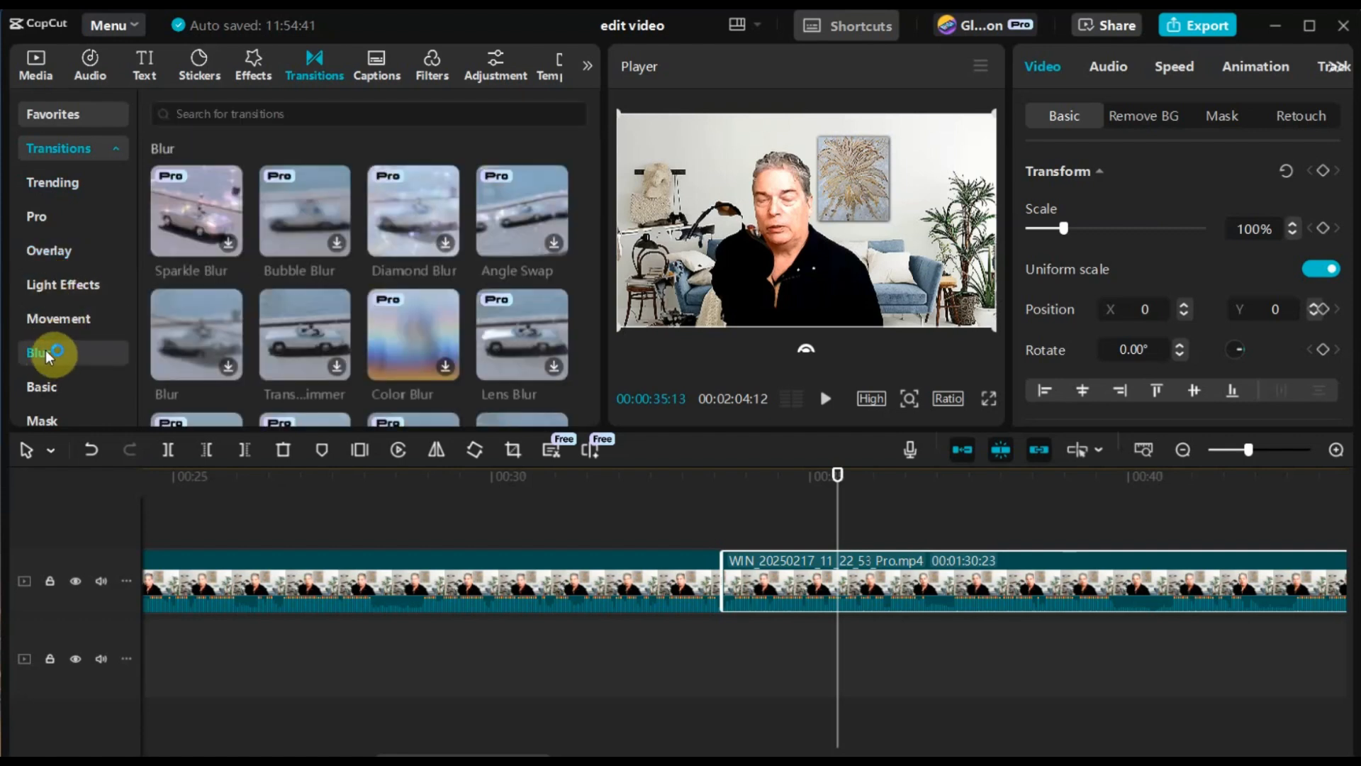
{"action": "left_click", "coordinate": [287, 339]}
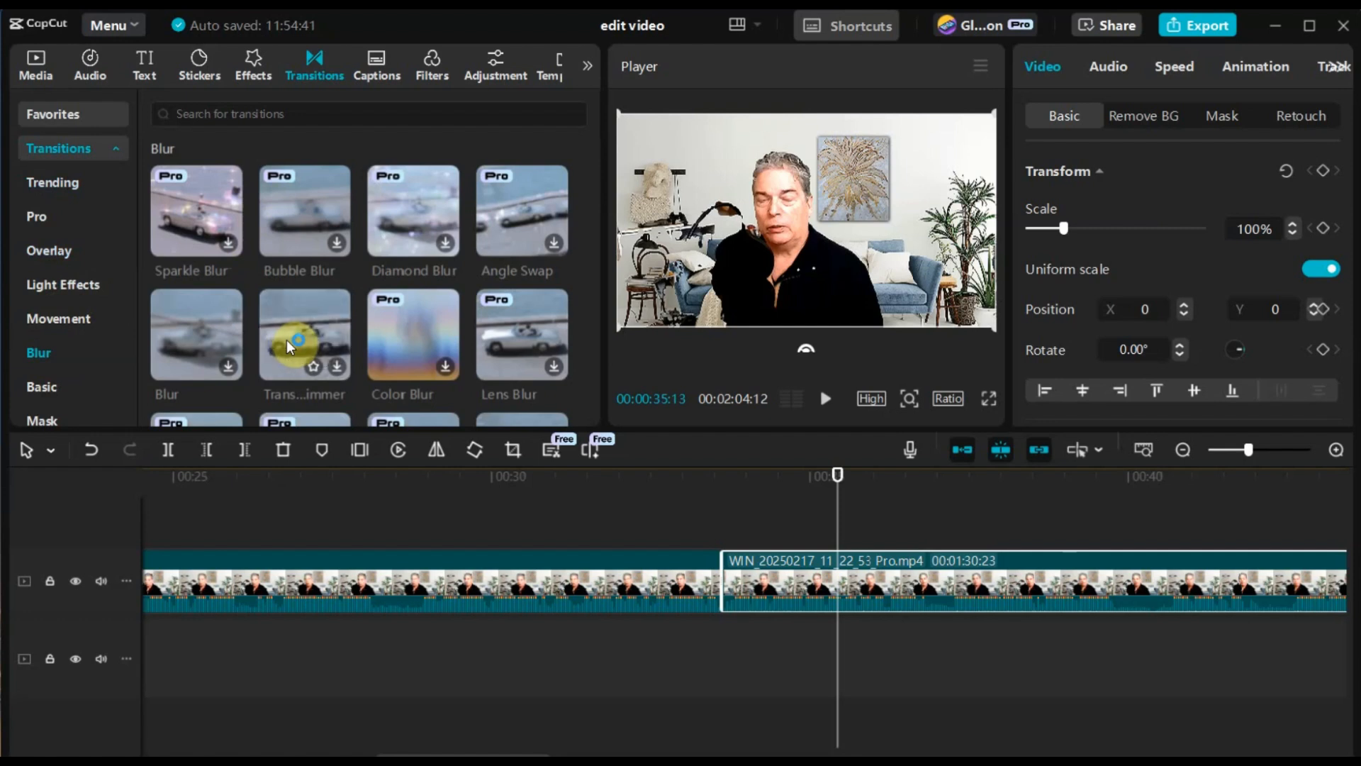
{"action": "left_click_drag", "start_coordinate": [419, 428], "coordinate": [721, 582]}
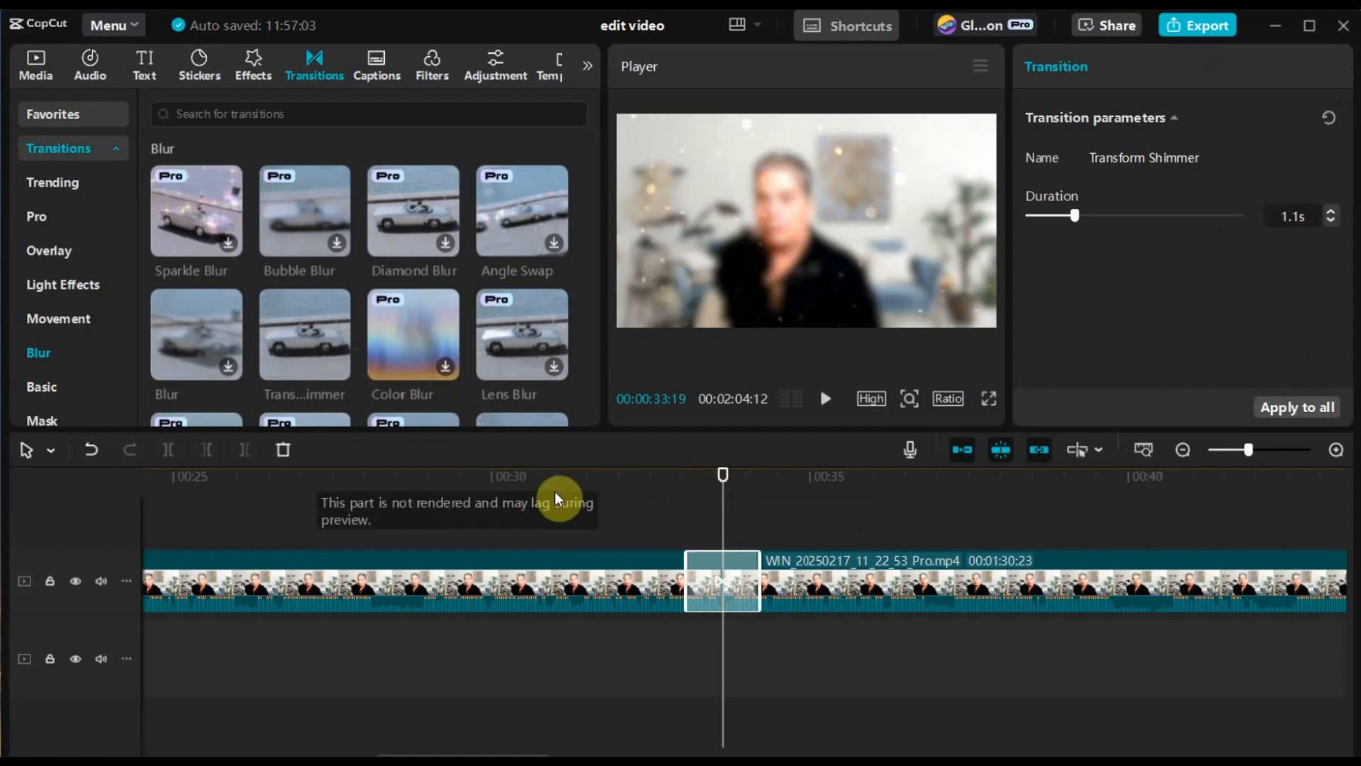
Step: Preview the transition by playing across the cut from 00:00:32:27, and replay it from 00:00:32:19
{"action": "left_click", "coordinate": [677, 476]}
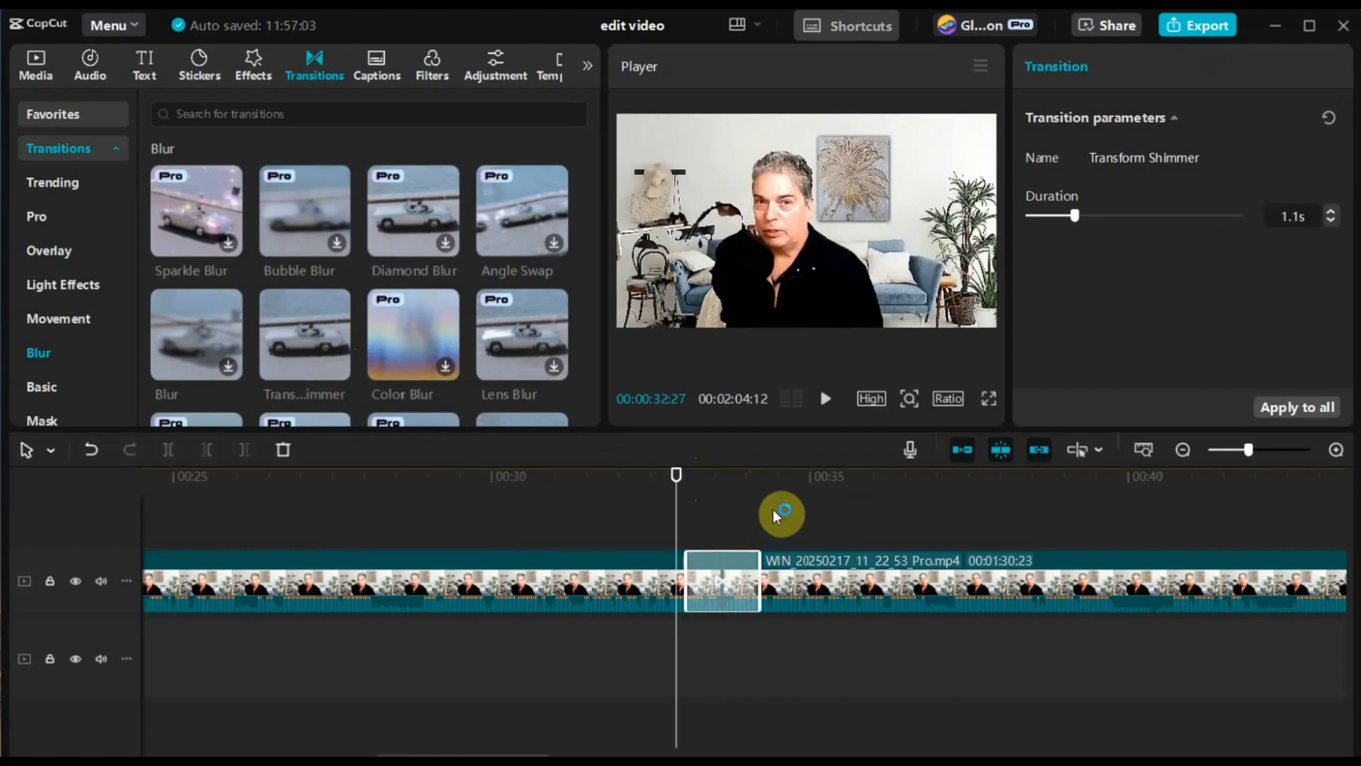
{"action": "left_click", "coordinate": [822, 398]}
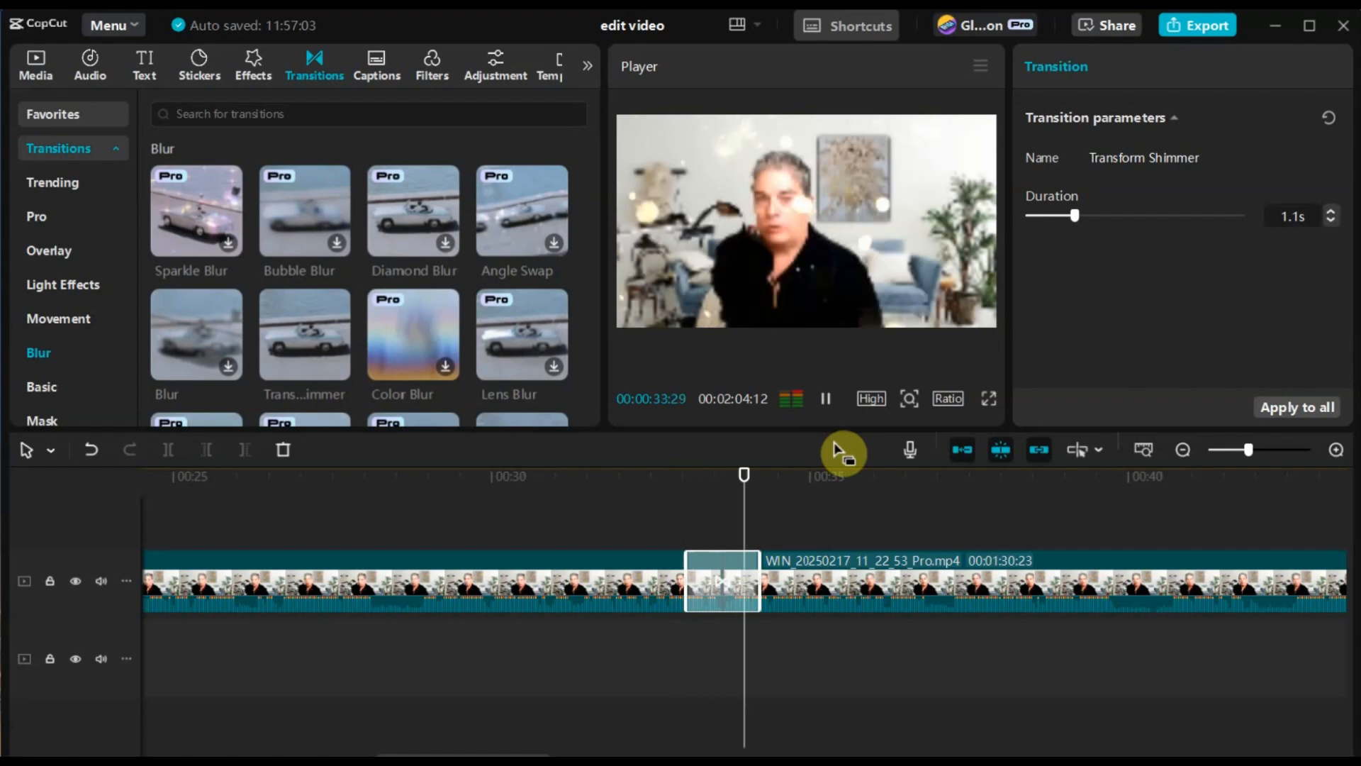
{"action": "left_click", "coordinate": [825, 398]}
{"action": "left_click", "coordinate": [661, 485]}
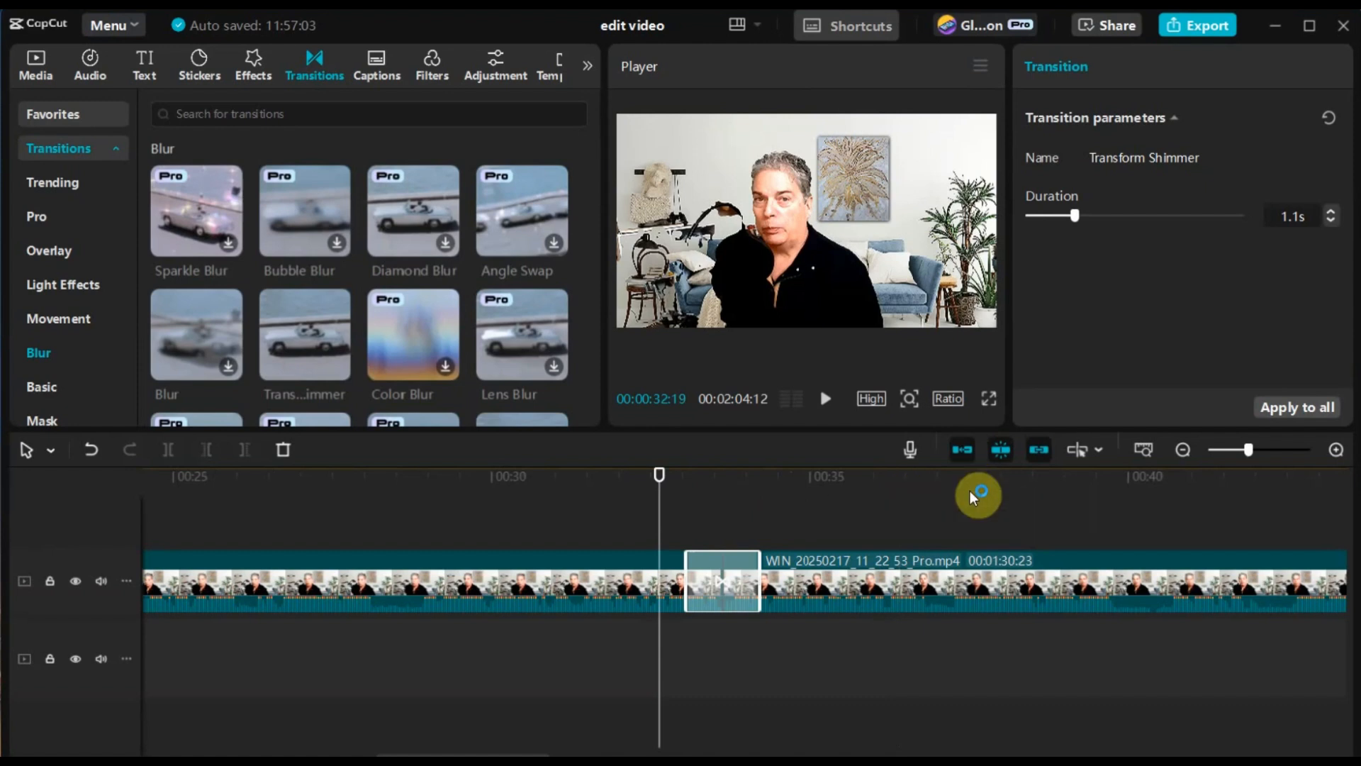
{"action": "left_click", "coordinate": [1270, 459]}
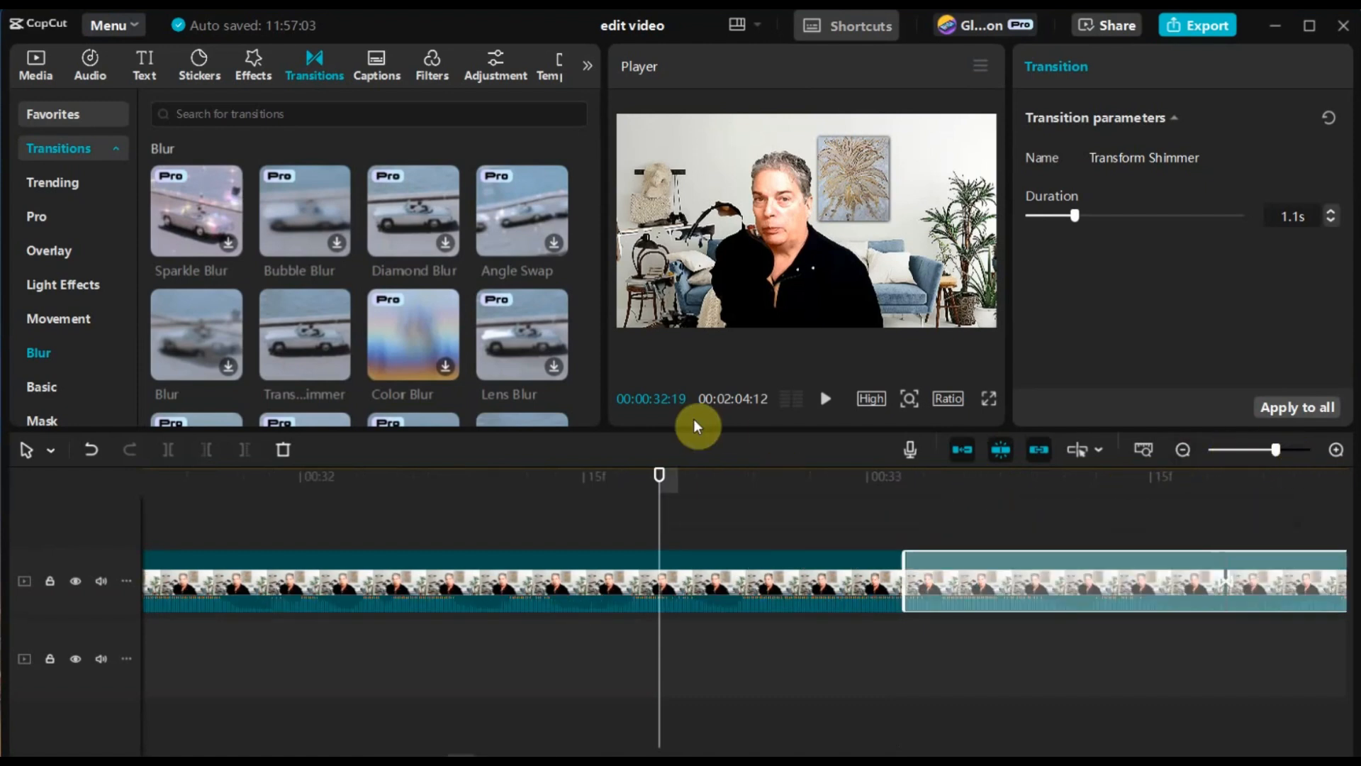
{"action": "left_click", "coordinate": [822, 401]}
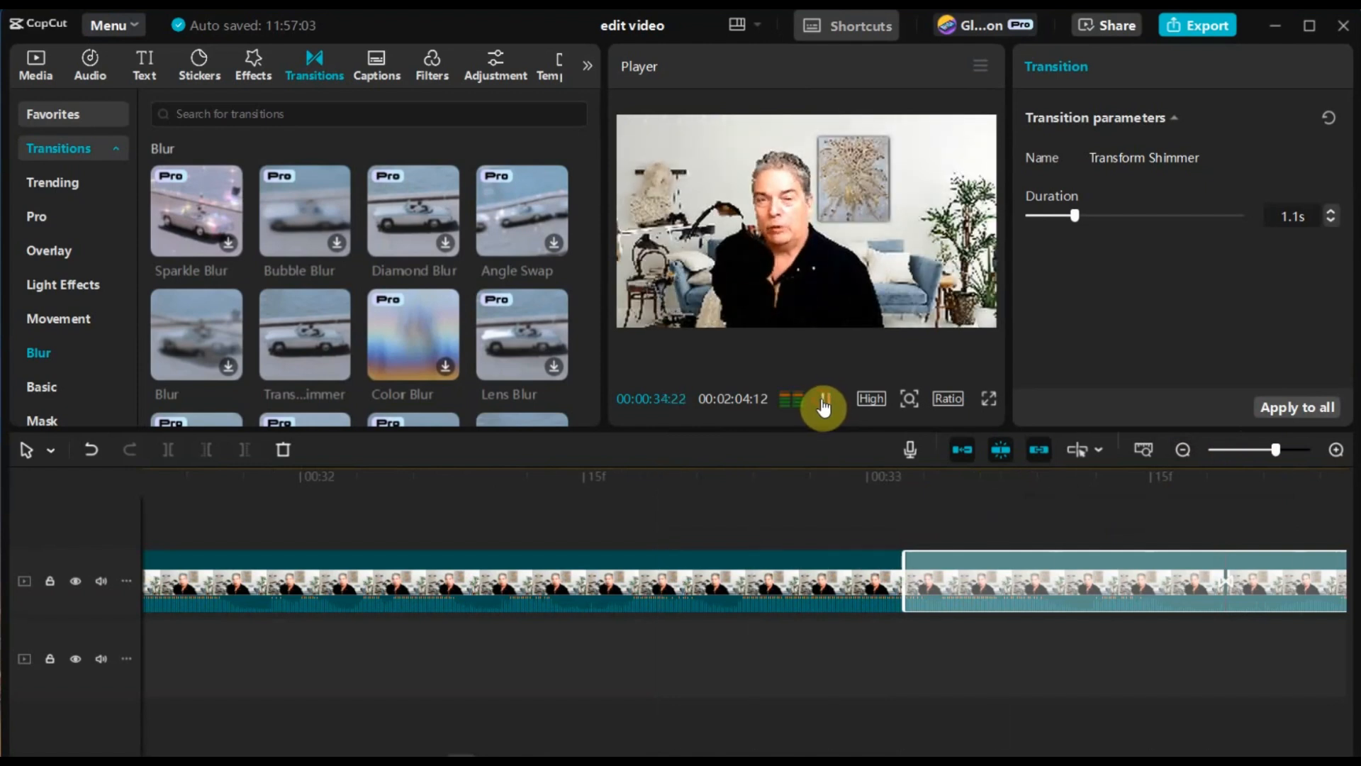
{"action": "left_click", "coordinate": [822, 401]}
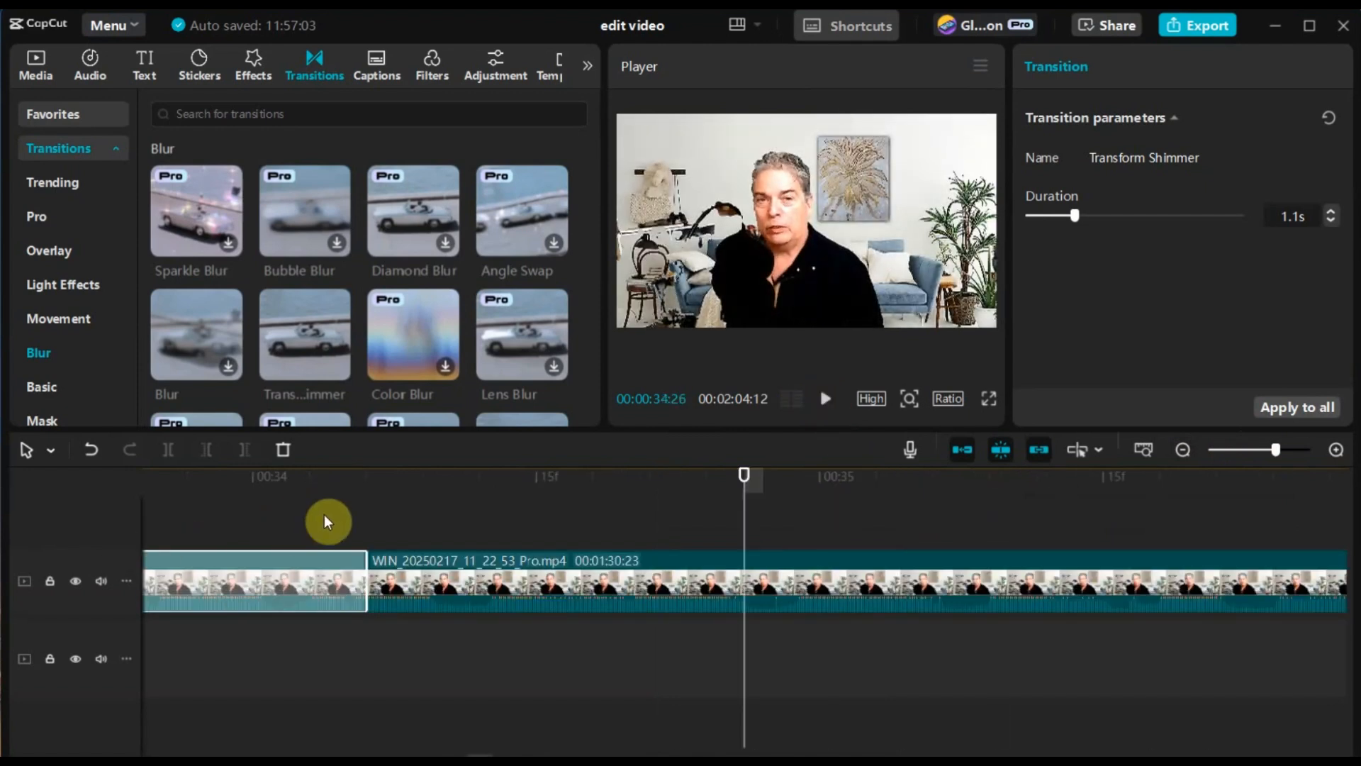